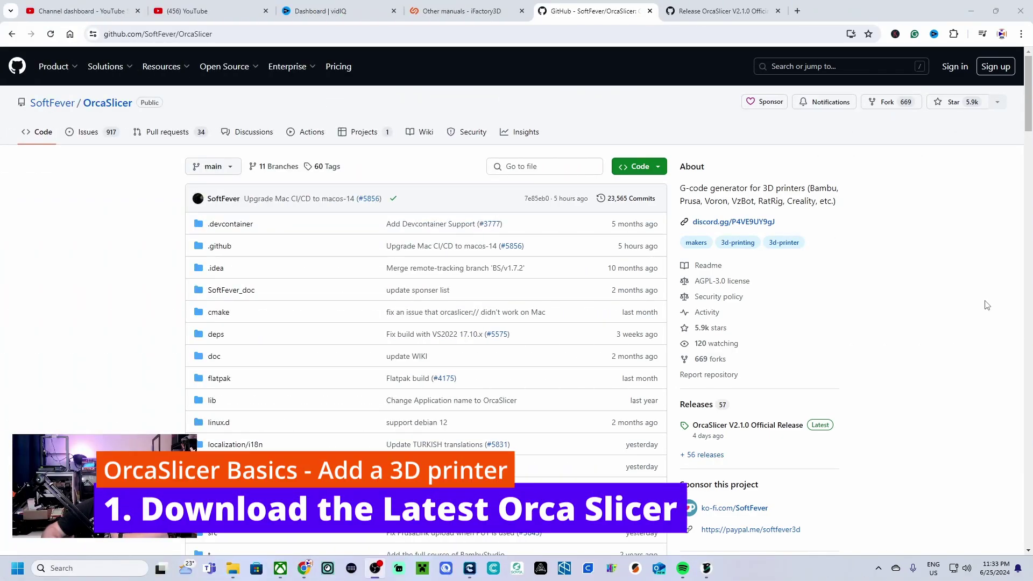
Search 'orca slicer' in a new tab and return to the SoftFever/OrcaSlicer repository
left_click(798, 11)
left_click(512, 240)
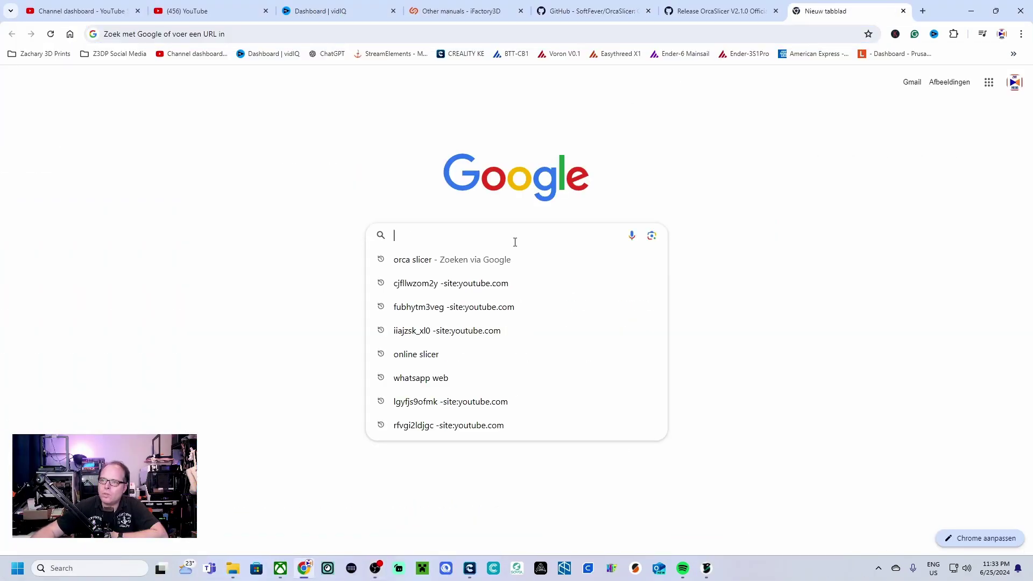
key("Down")
left_click(432, 260)
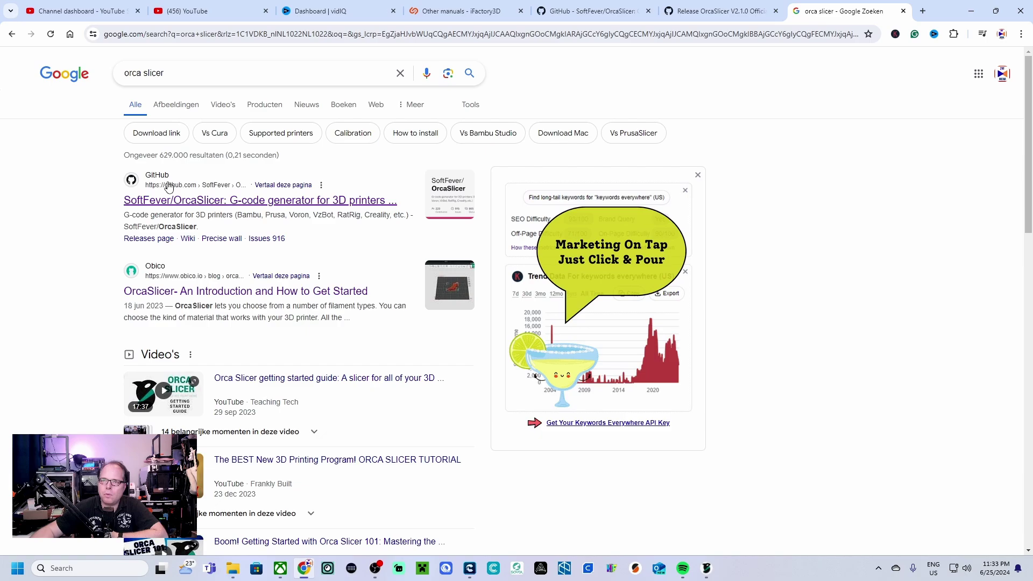
left_click(555, 13)
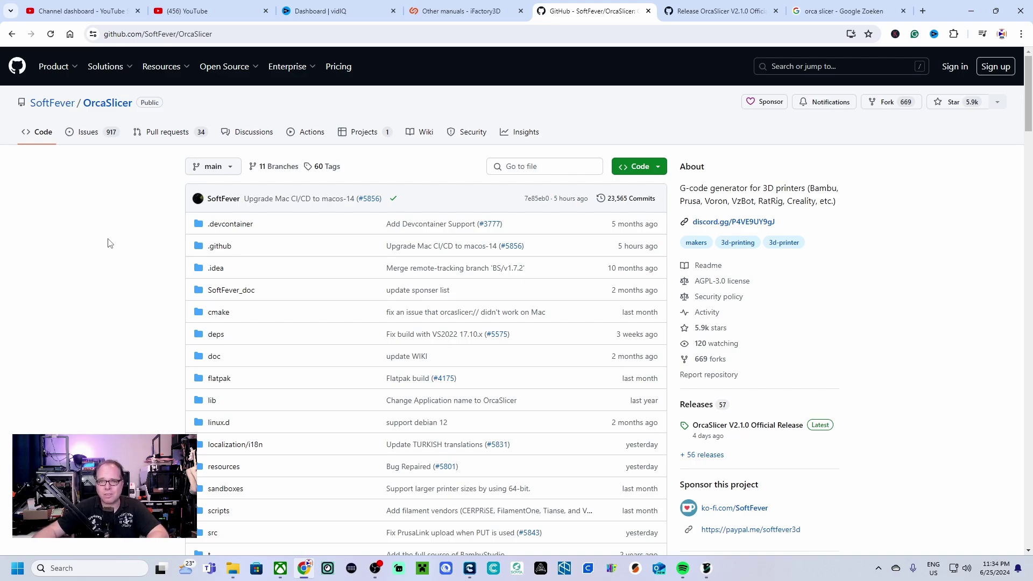
Open the OrcaSlicer V2.1.0 release page and scroll down to its Assets list
scroll(110, 242, "down", 20)
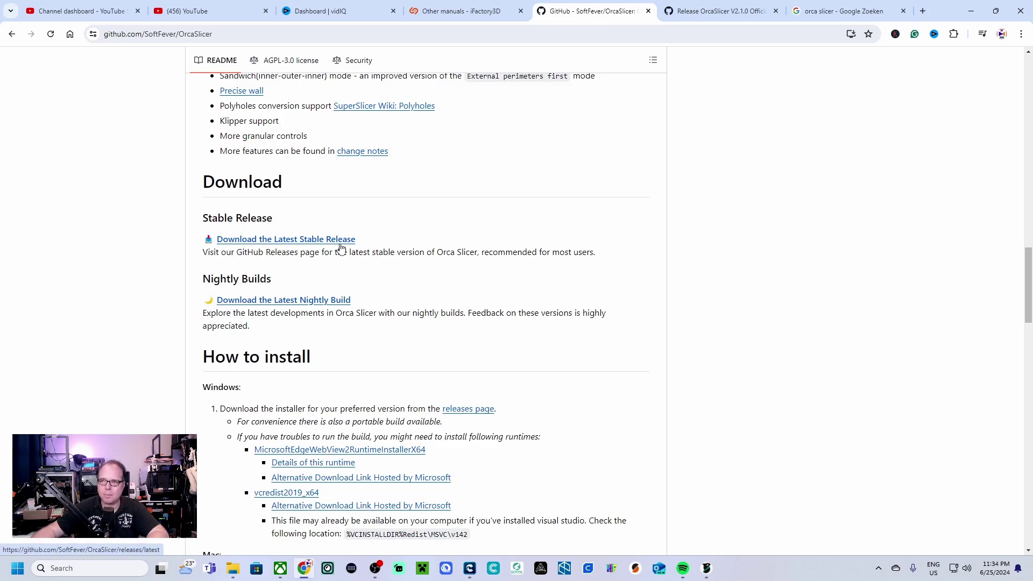
scroll(532, 290, "down", 3)
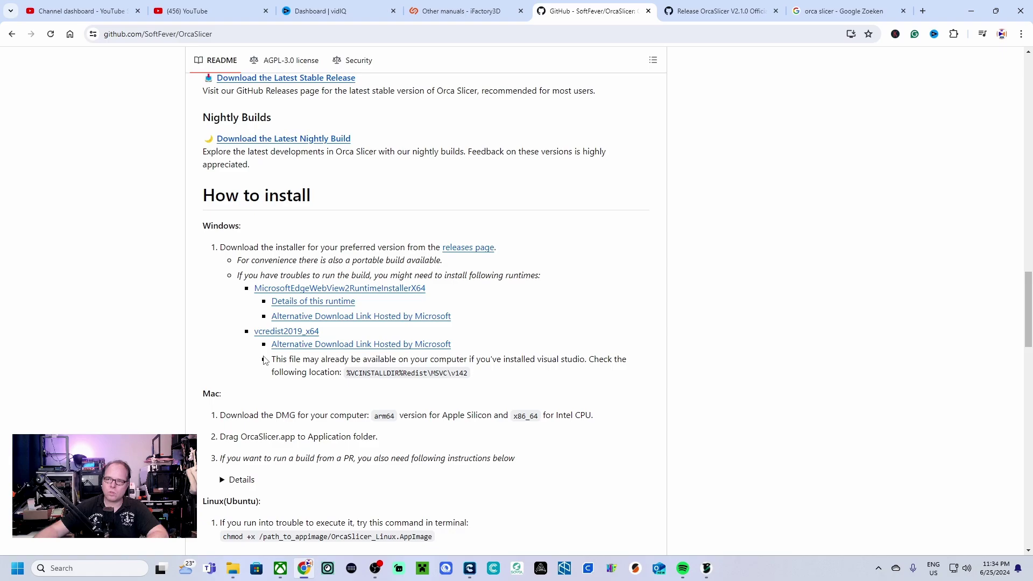
left_click(694, 12)
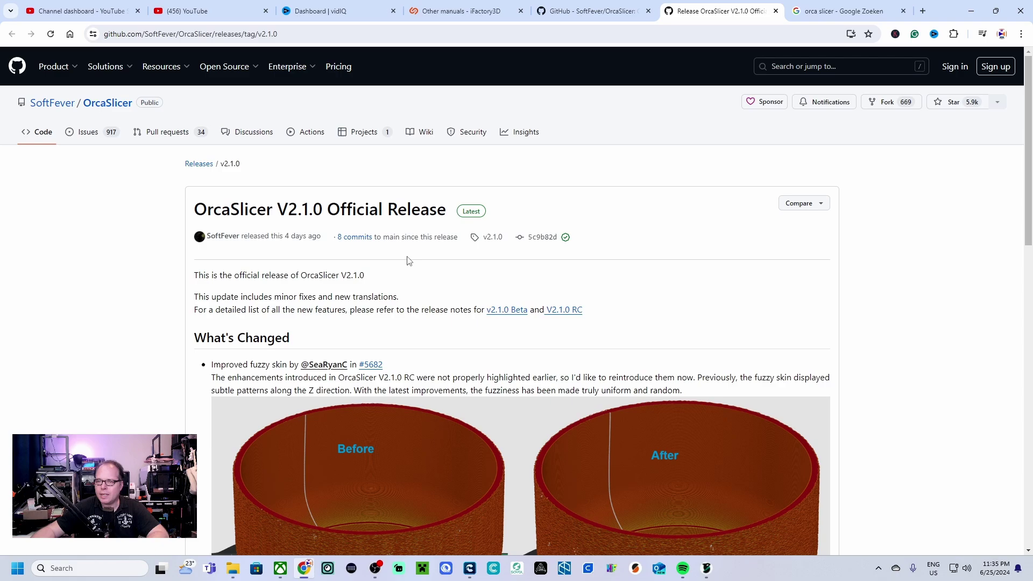
scroll(280, 253, "down", 10)
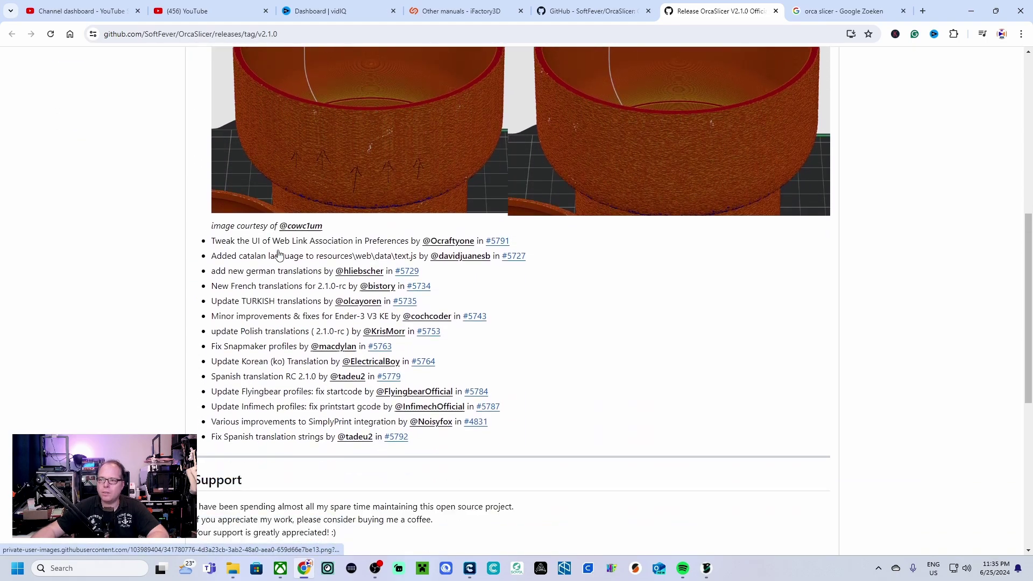
scroll(279, 261, "down", 4)
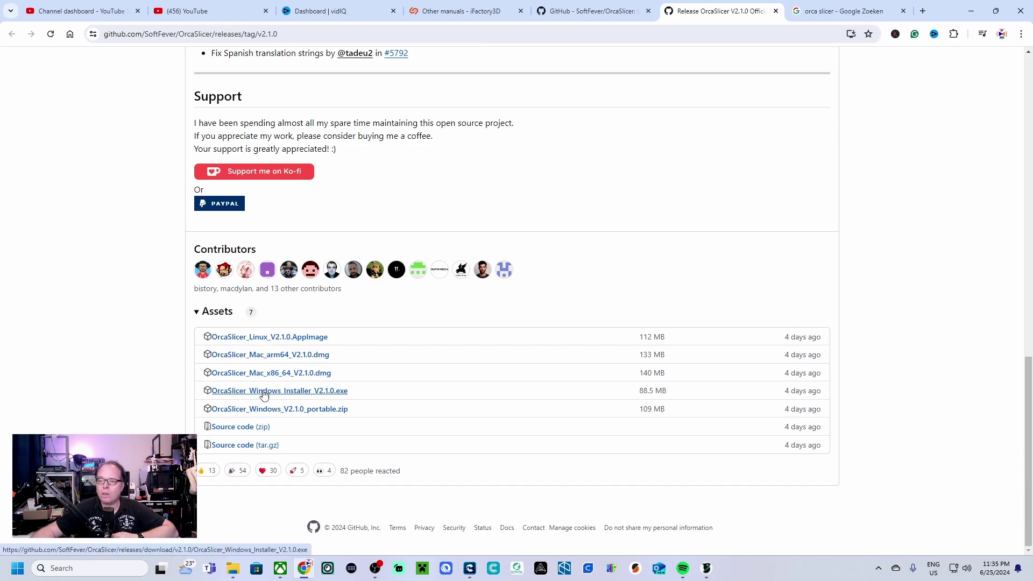
Save OrcaSlicer_Windows_Installer_V2.1.0.exe to Downloads and finish installing OrcaSlicer V2.1.0
right_click(343, 396)
left_click(380, 406)
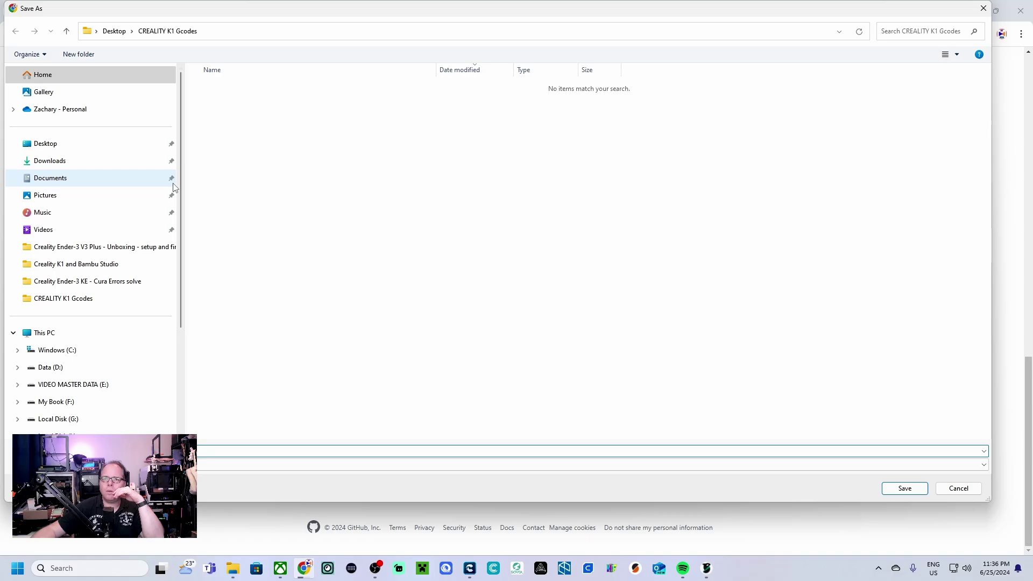
left_click(107, 168)
key("Return")
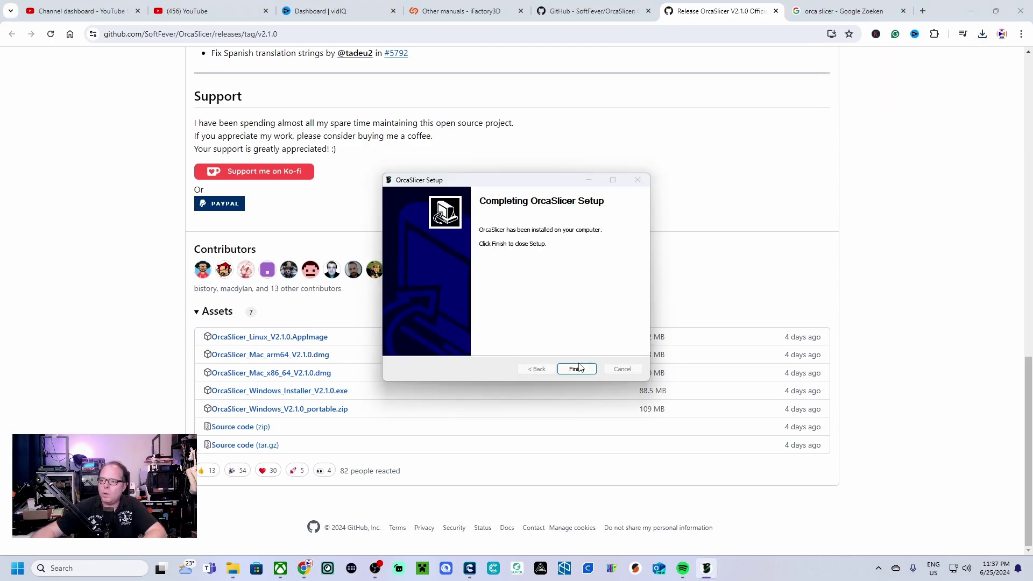
left_click(580, 368)
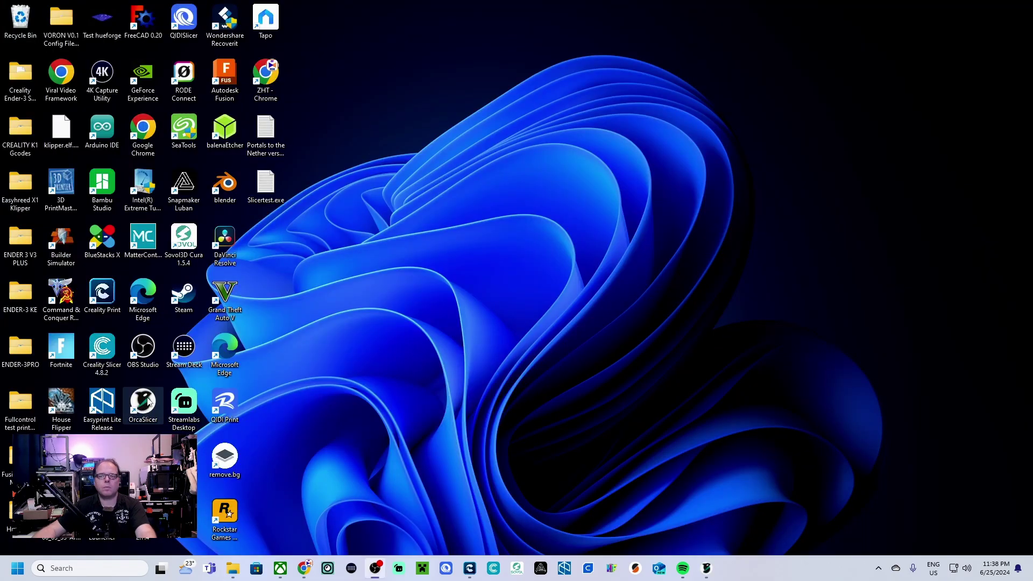
Launch OrcaSlicer and show the Prepare view with the empty Creality K1 (0.4 nozzle) plate
left_click(706, 568)
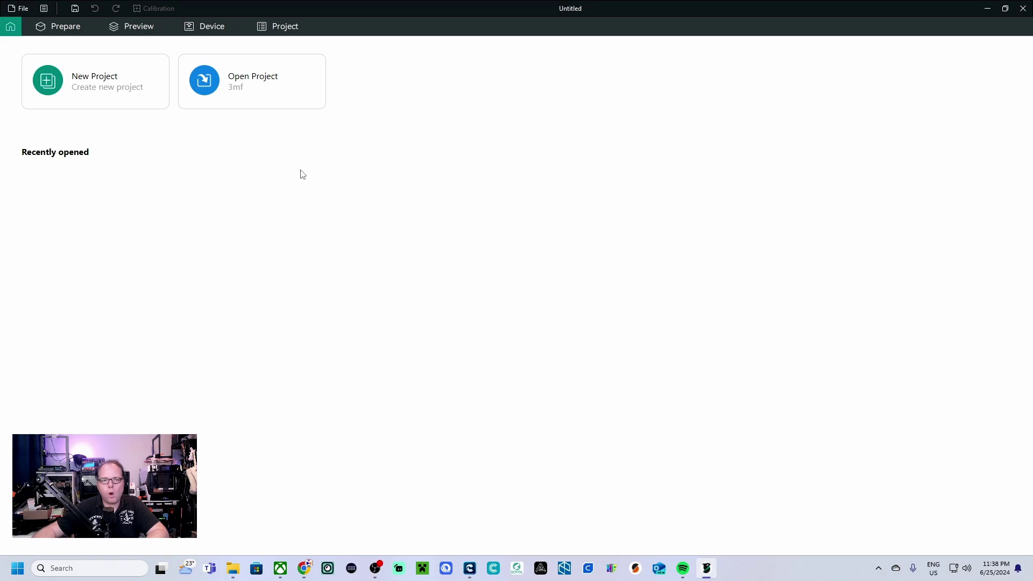
left_click(58, 26)
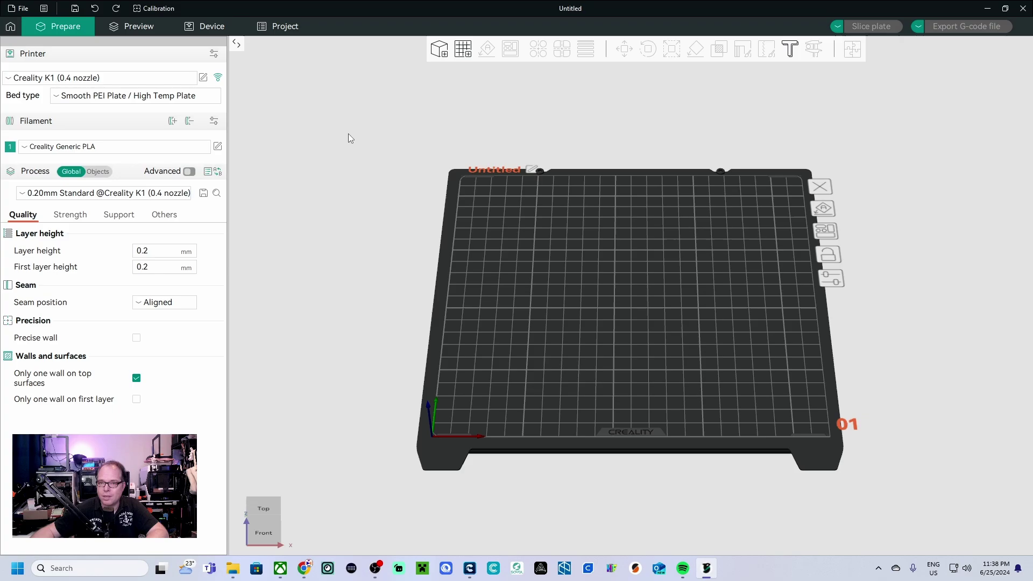
Add the Creality Ender-3 V3 Plus 0.4mm nozzle printer and make it the active printer
left_click(203, 78)
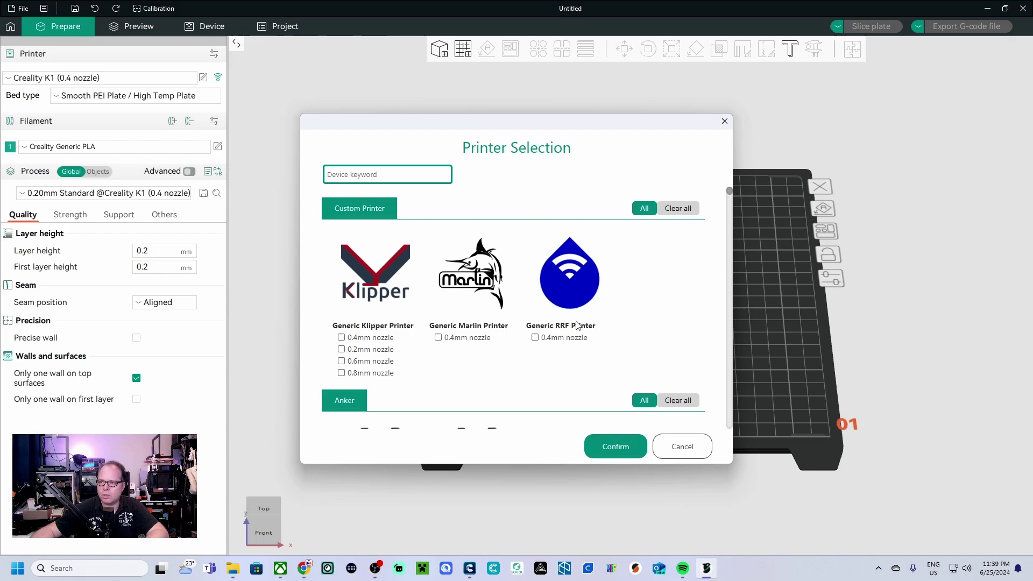
scroll(640, 318, "down", 4)
scroll(640, 318, "down", 6)
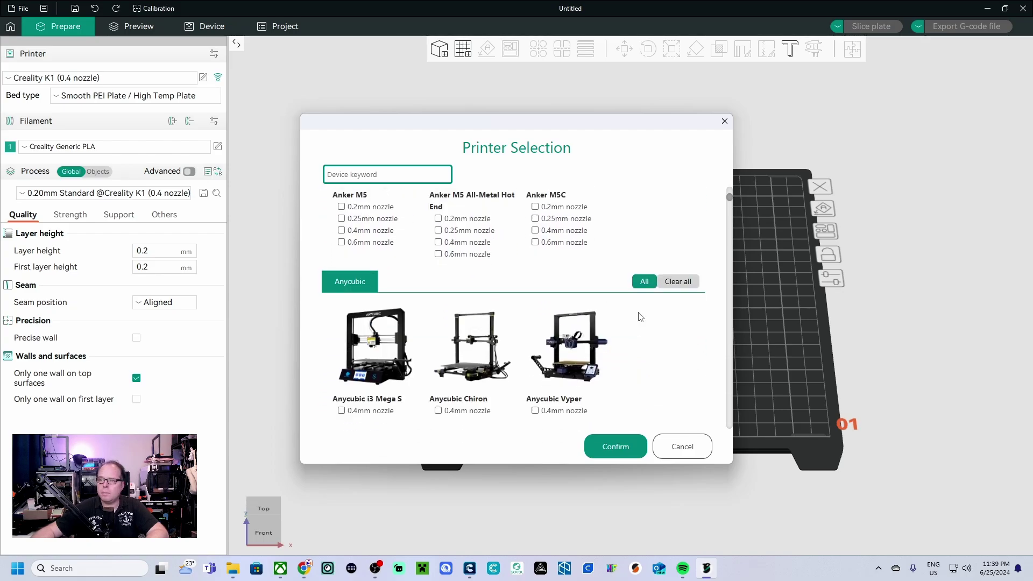
scroll(640, 317, "down", 6)
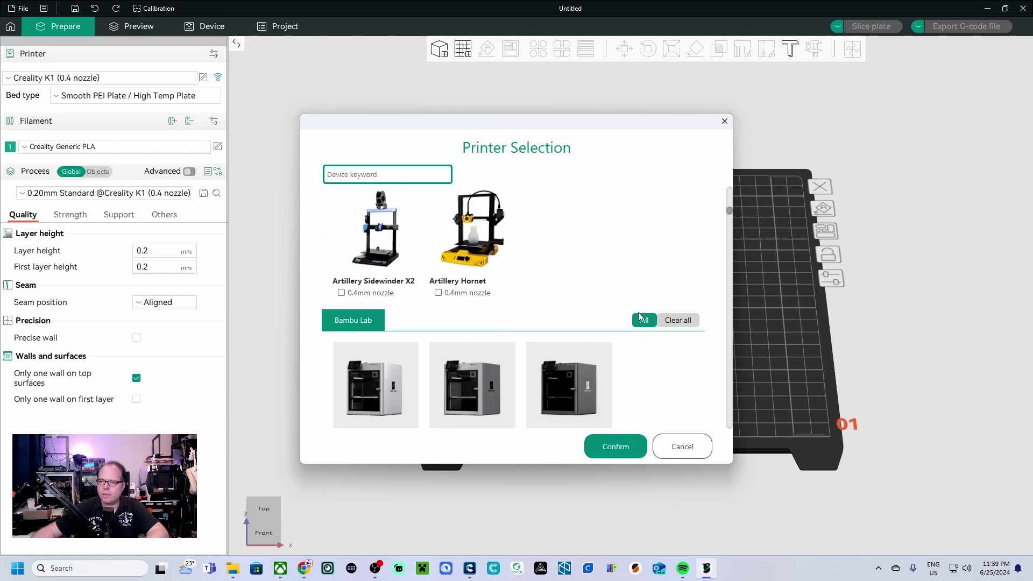
scroll(629, 318, "up", 1)
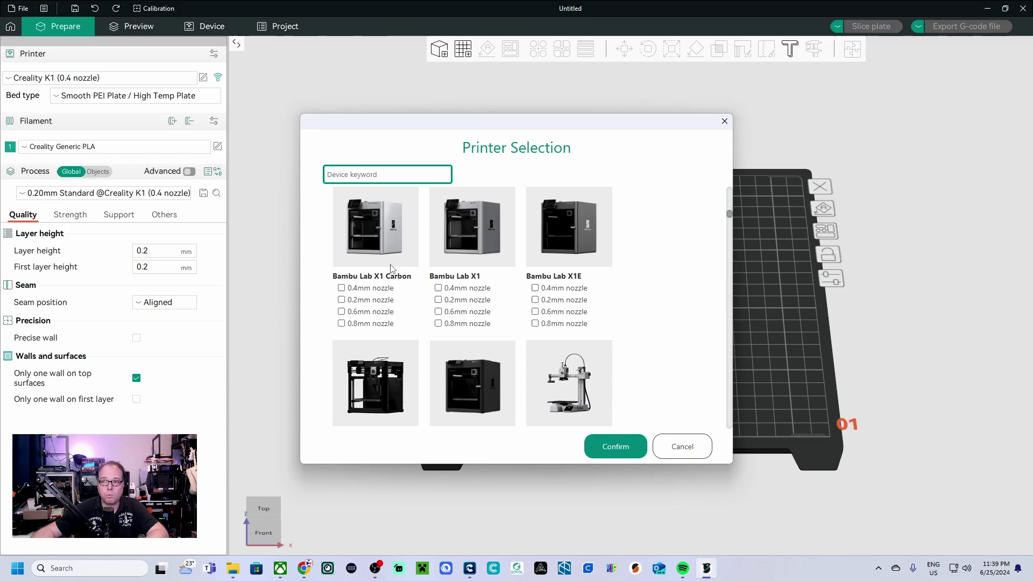
scroll(596, 263, "down", 5)
scroll(596, 263, "down", 8)
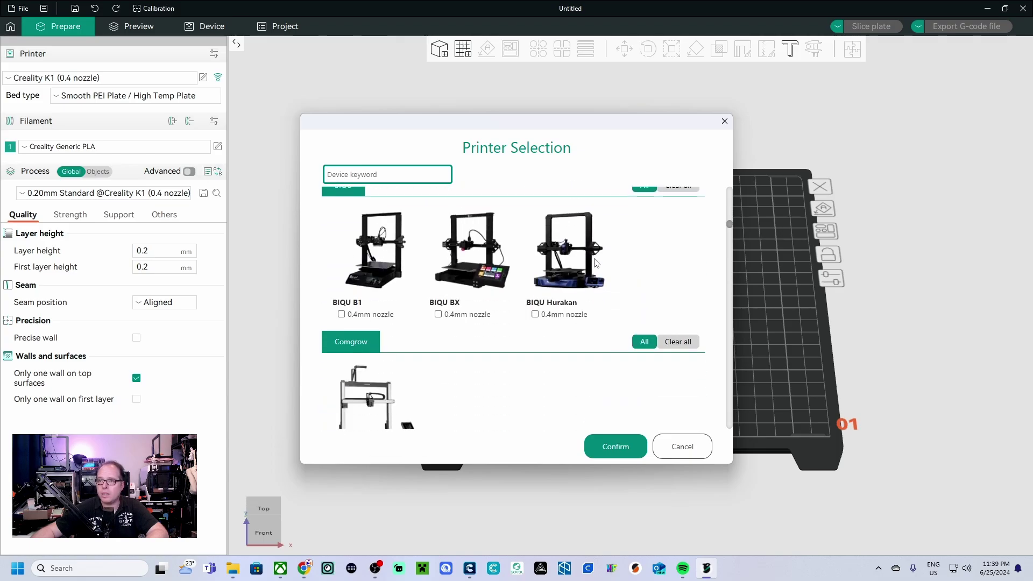
scroll(596, 263, "down", 5)
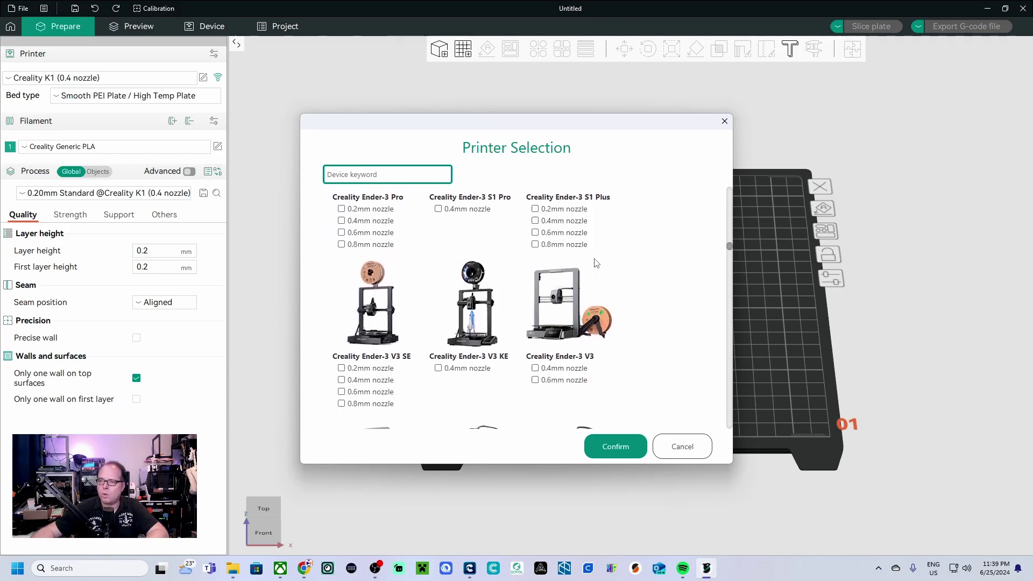
scroll(393, 323, "up", 3)
scroll(393, 385, "down", 2)
scroll(393, 385, "down", 4)
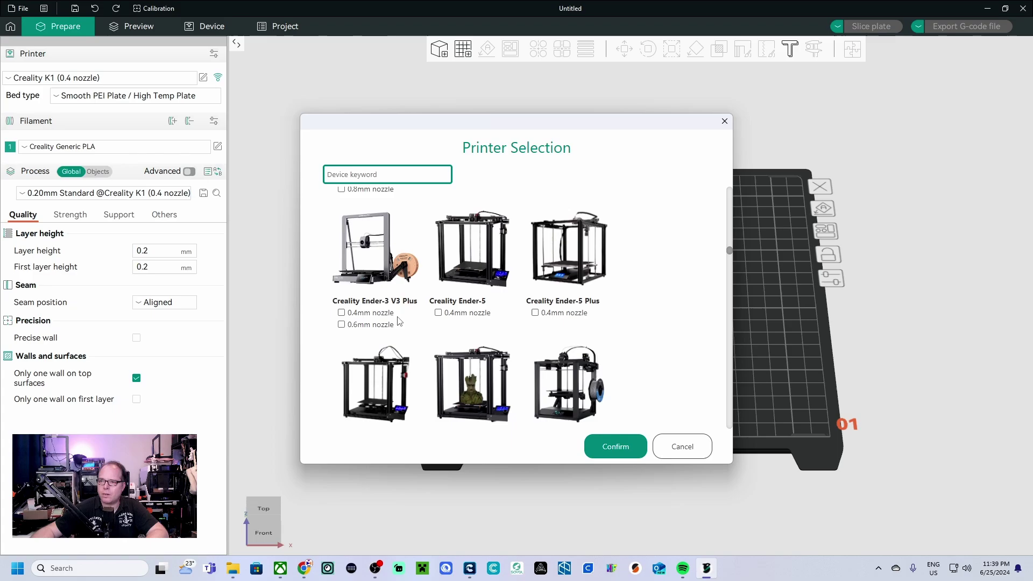
left_click(341, 313)
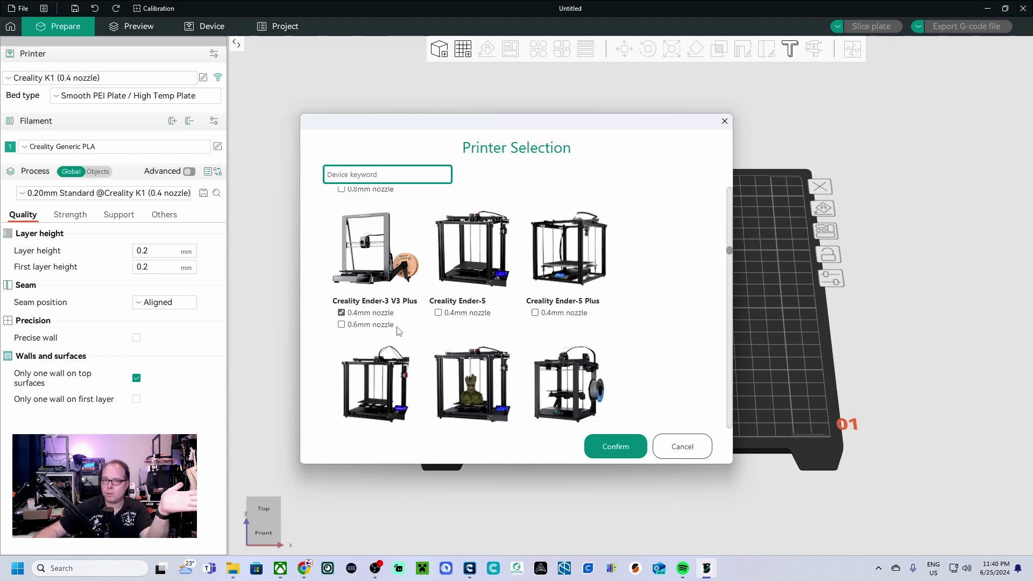
left_click(615, 447)
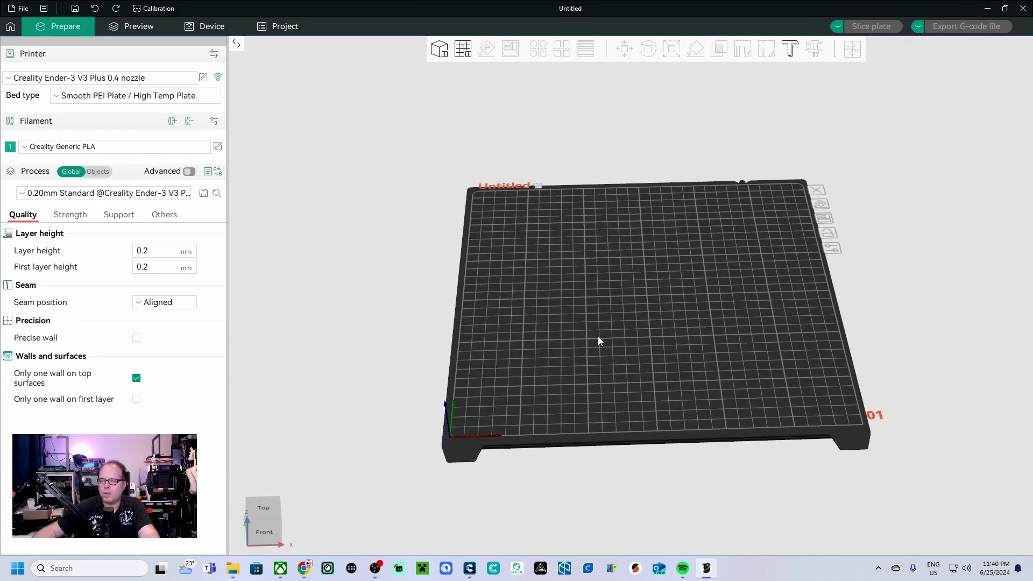
Orbit and zoom the view around the empty Ender-3 V3 Plus build plate
left_click_drag(601, 383, 611, 364)
scroll(577, 360, "up", 3)
scroll(577, 363, "down", 3)
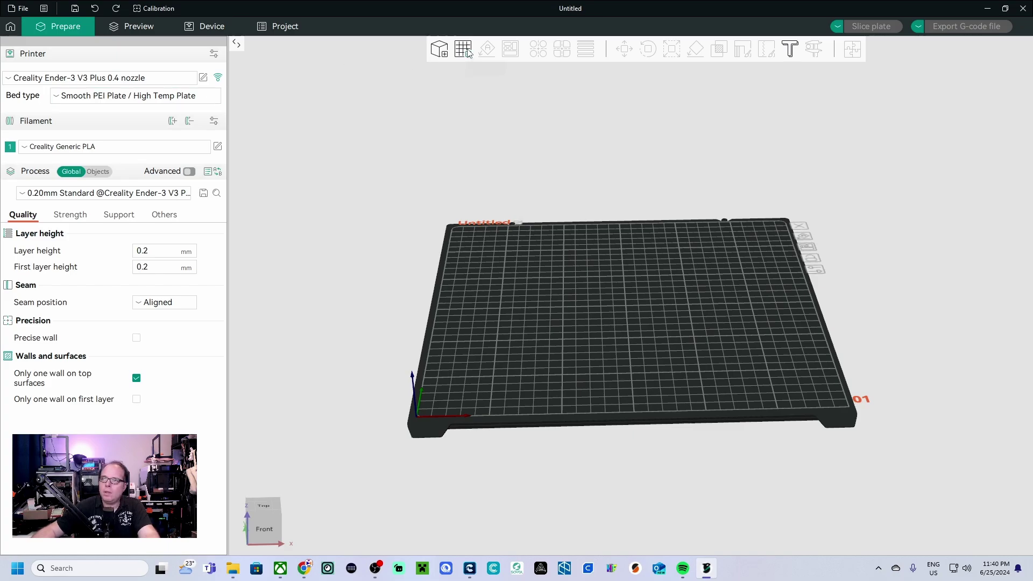
Import 3DBenchy.stl from the My Book (F:) drive and open its context menu on the plate
left_click(438, 51)
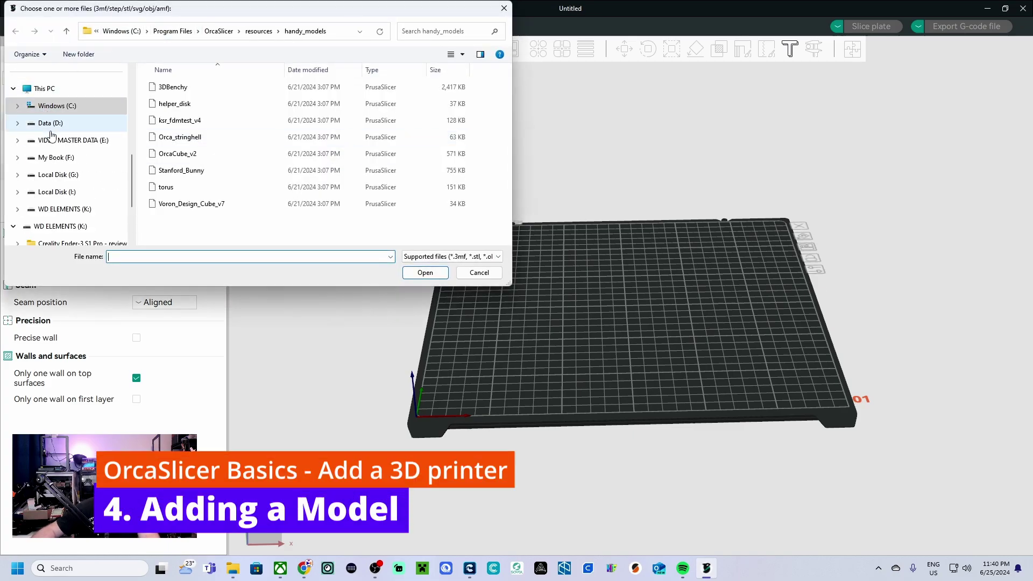
left_click(53, 158)
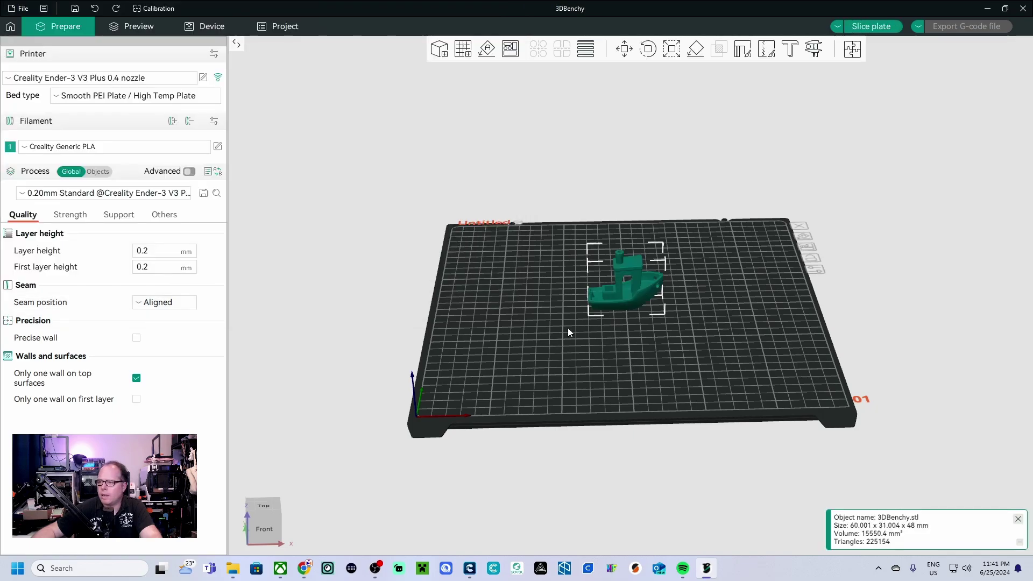
left_click_drag(569, 332, 600, 387)
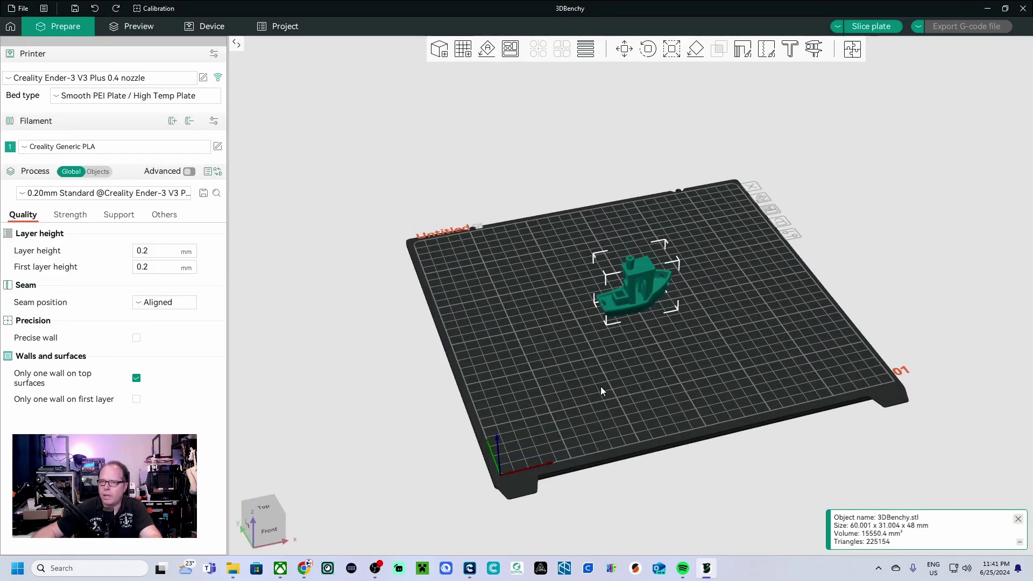
right_click(634, 296)
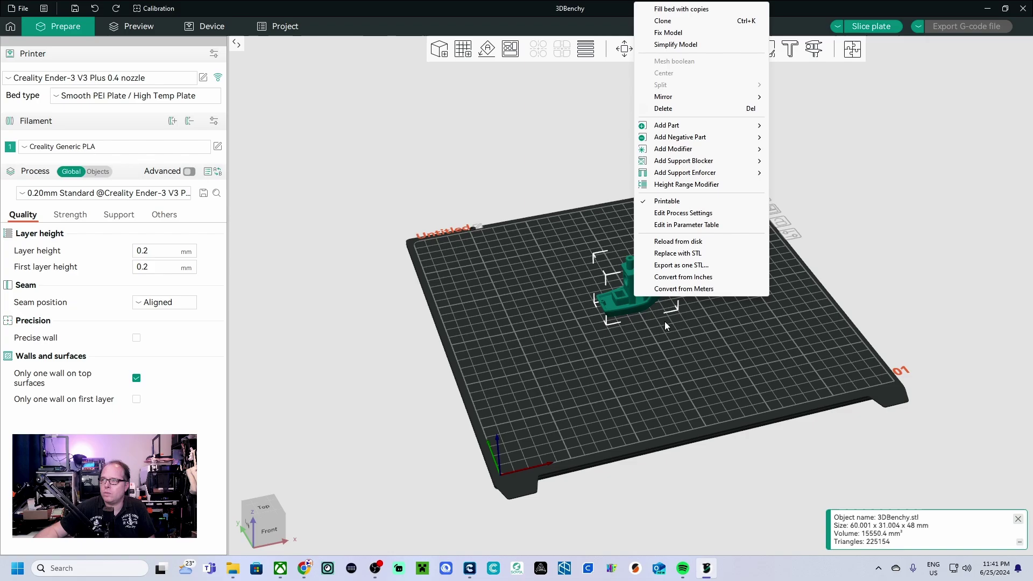
Add a second plate, then remove the empty plate 02 and reset to the default view
left_click(657, 353)
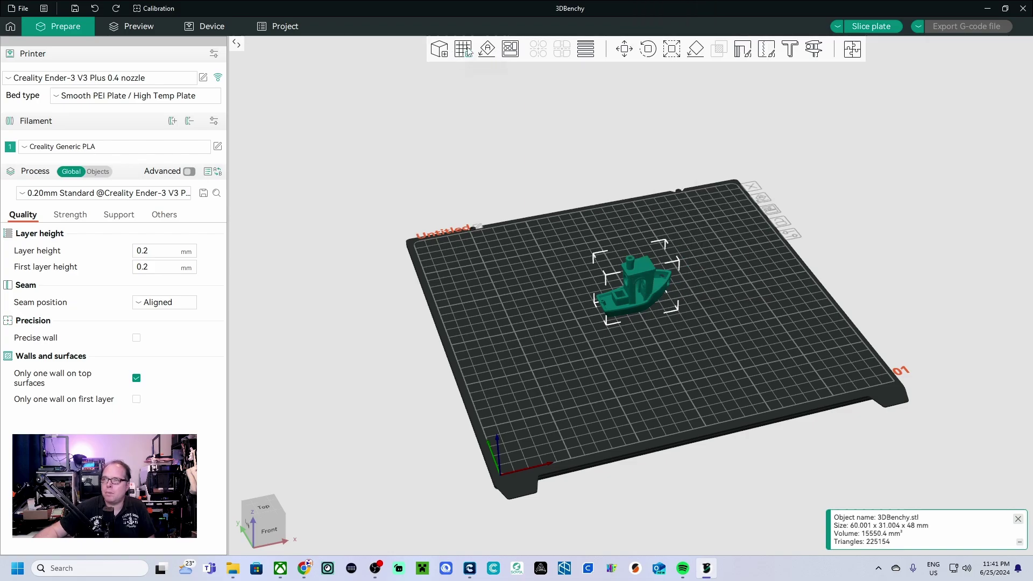
left_click(466, 51)
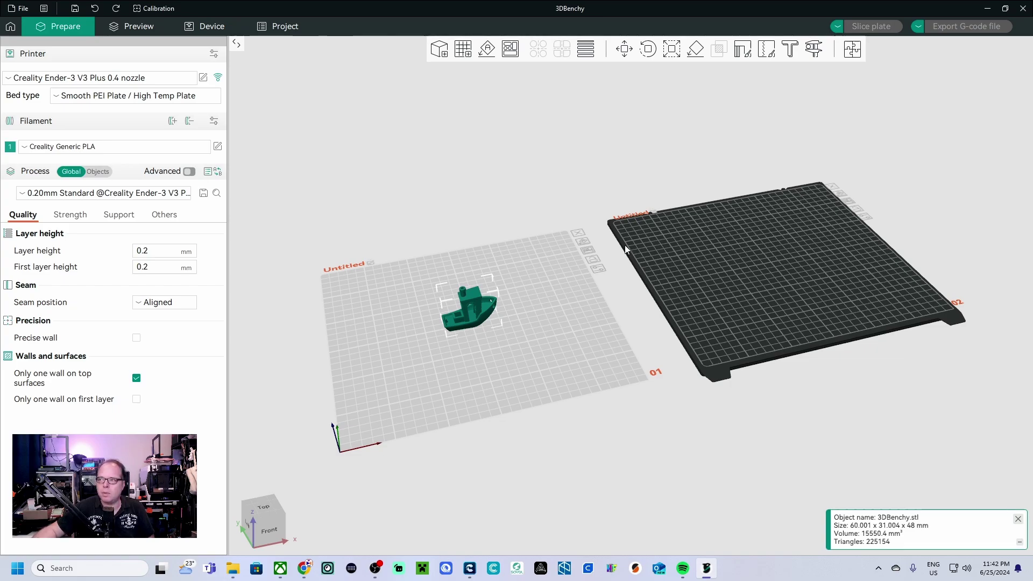
left_click(742, 265)
left_click(833, 189)
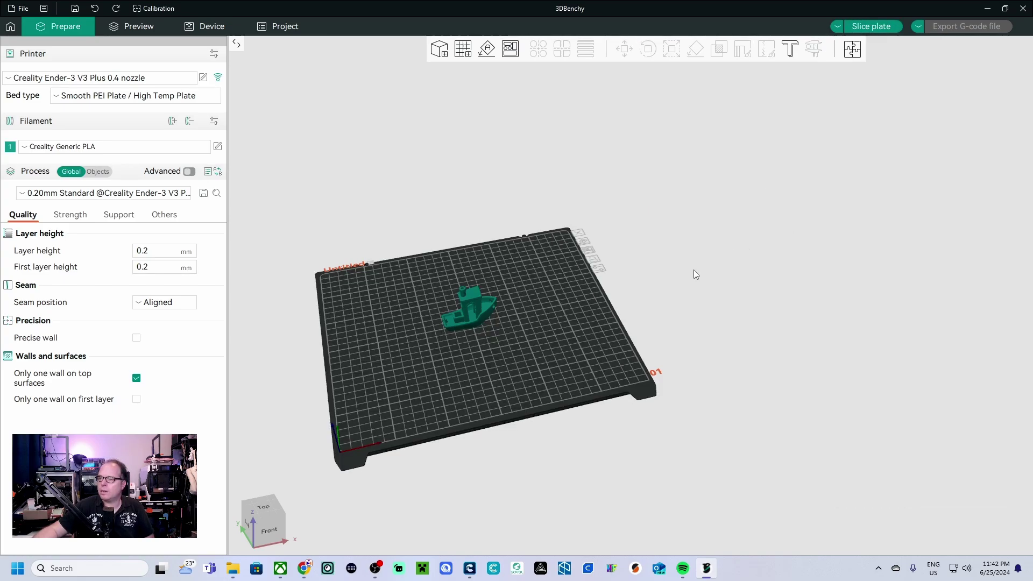
scroll(470, 318, "up", 3)
key("0")
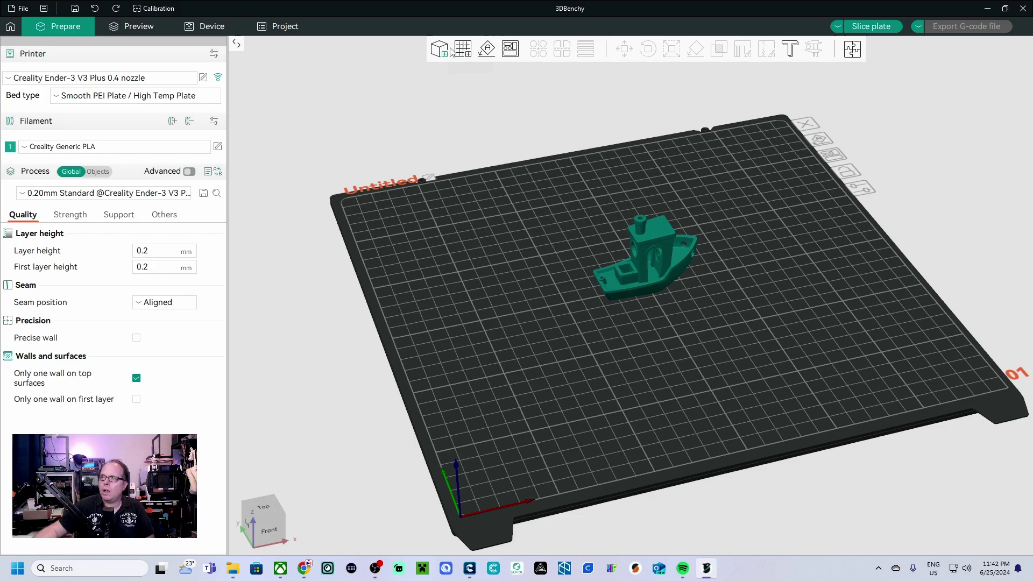
Auto-orient the Benchy, try Align to Y arrange, undo, then turn it 90° to 31 × 60 mm
left_click(488, 52)
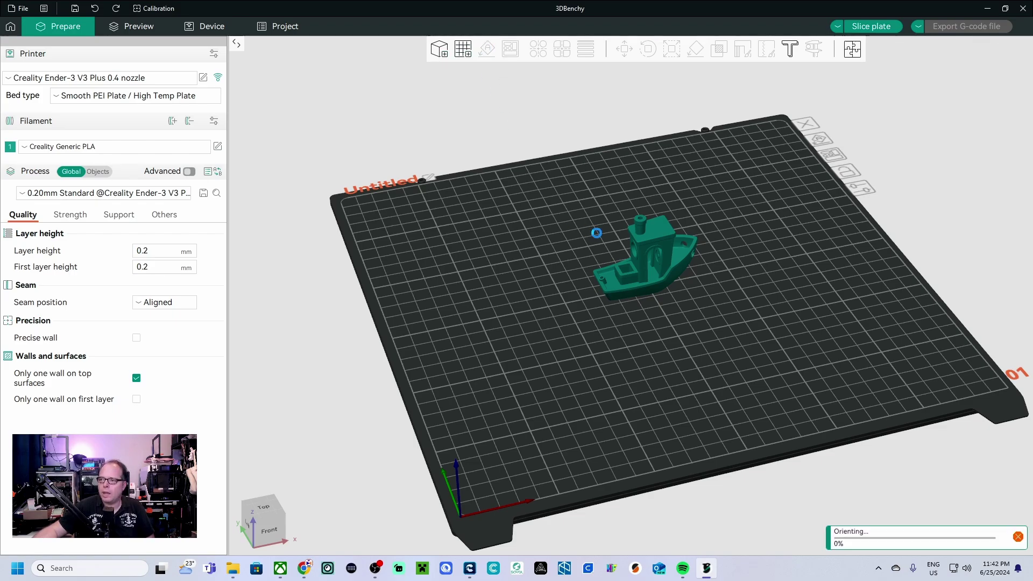
left_click(683, 243)
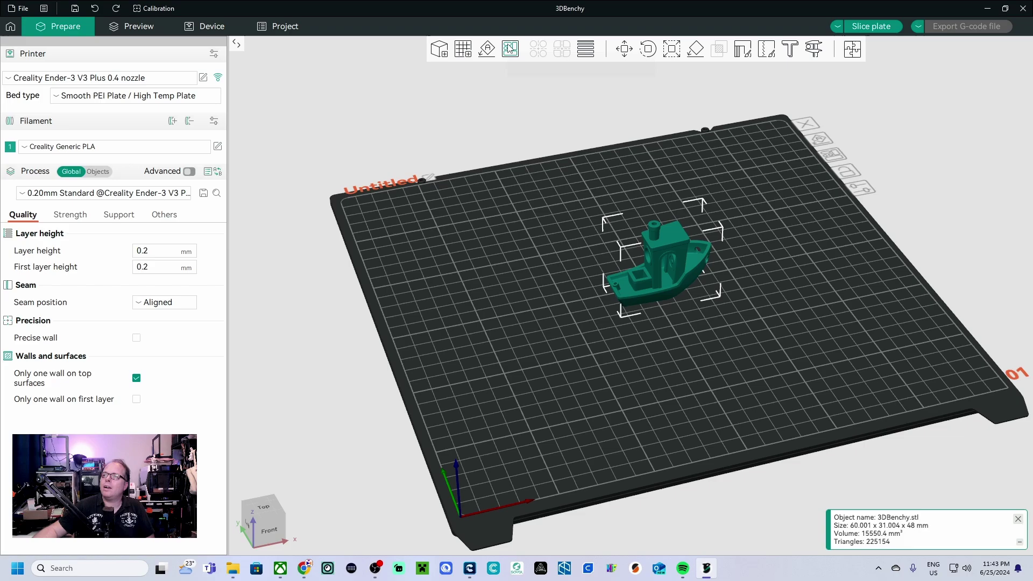
right_click(511, 52)
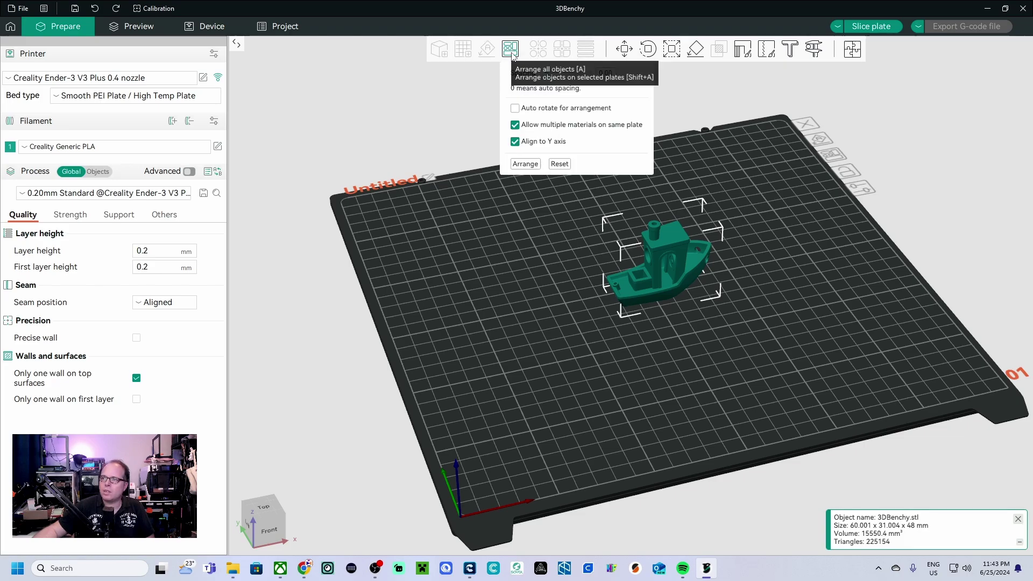
left_click(525, 163)
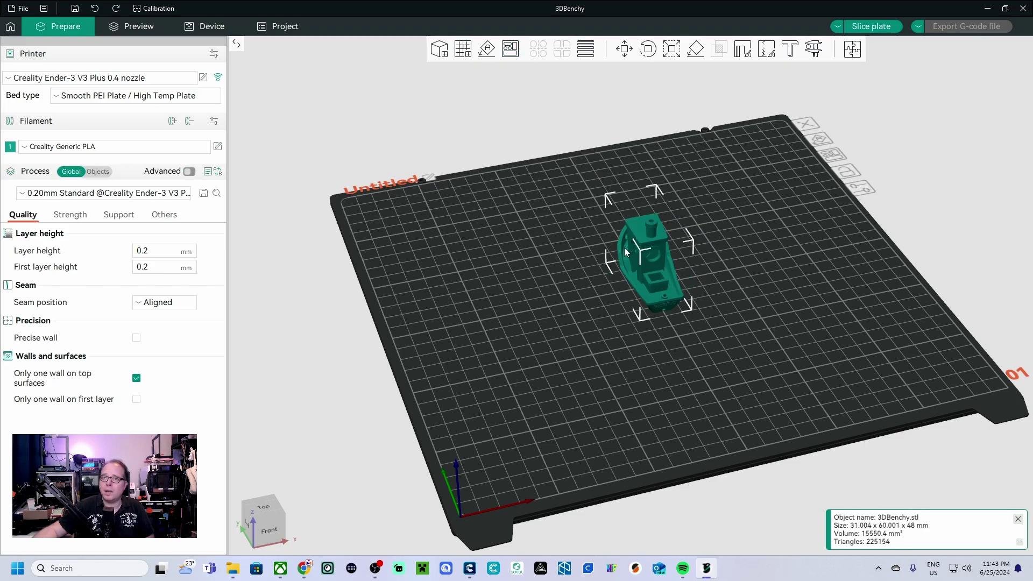
left_click(94, 8)
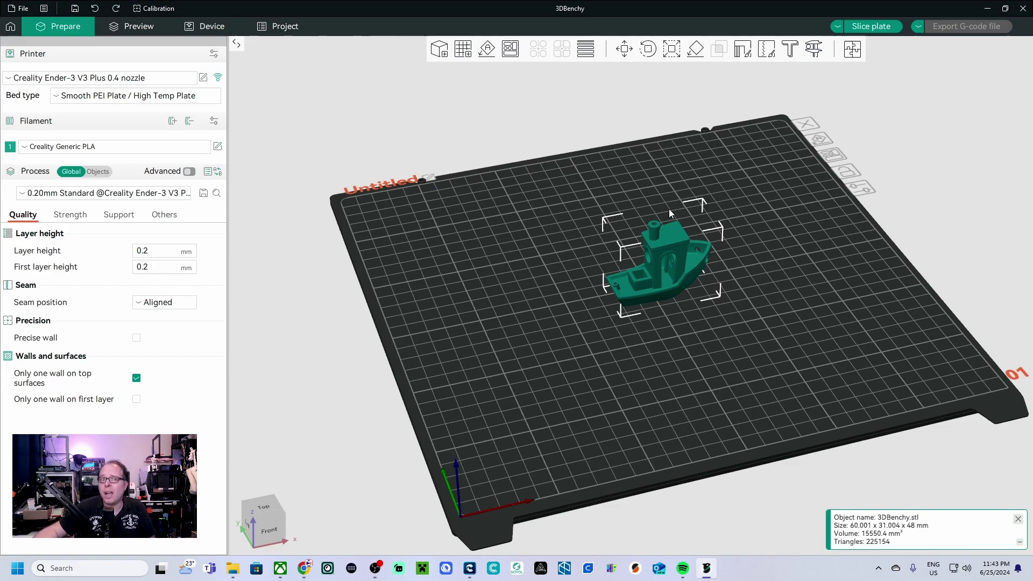
key("alt+Left")
key("alt+Left")
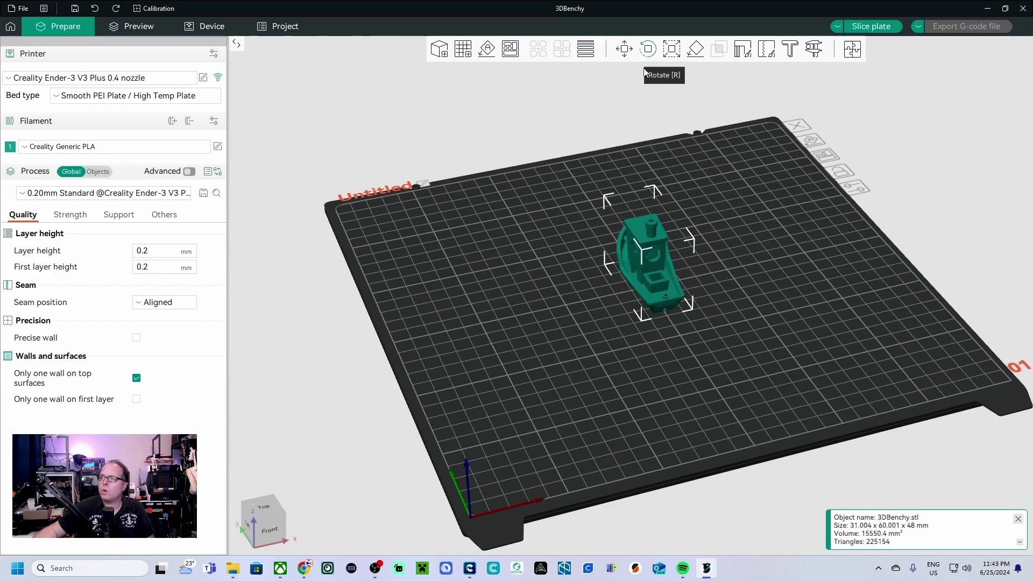
Spin the Benchy with the Rotate tool, then scale Z to 300% and reset to 100%
left_click(647, 51)
left_click_drag(706, 241, 639, 306)
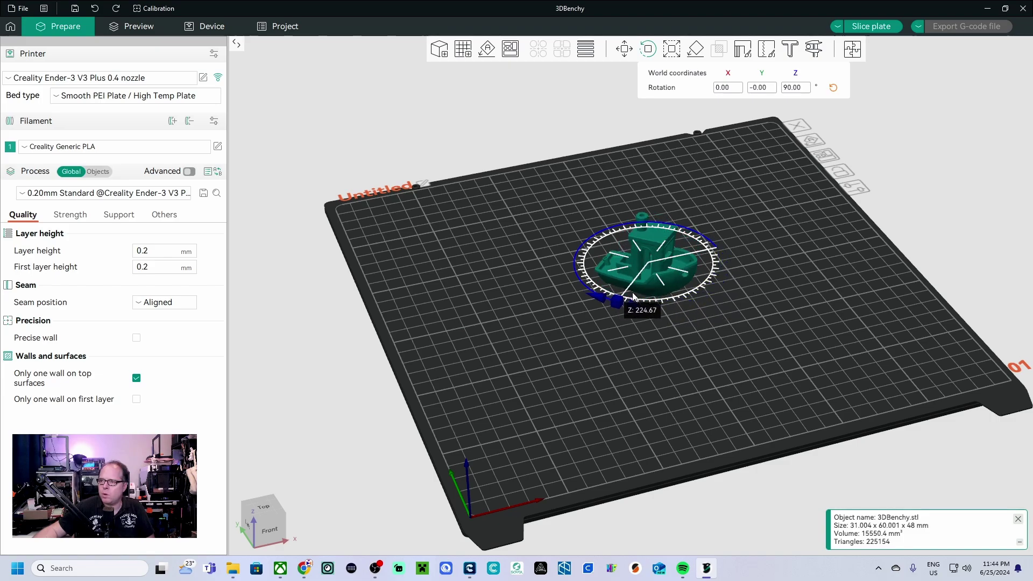
left_click(672, 49)
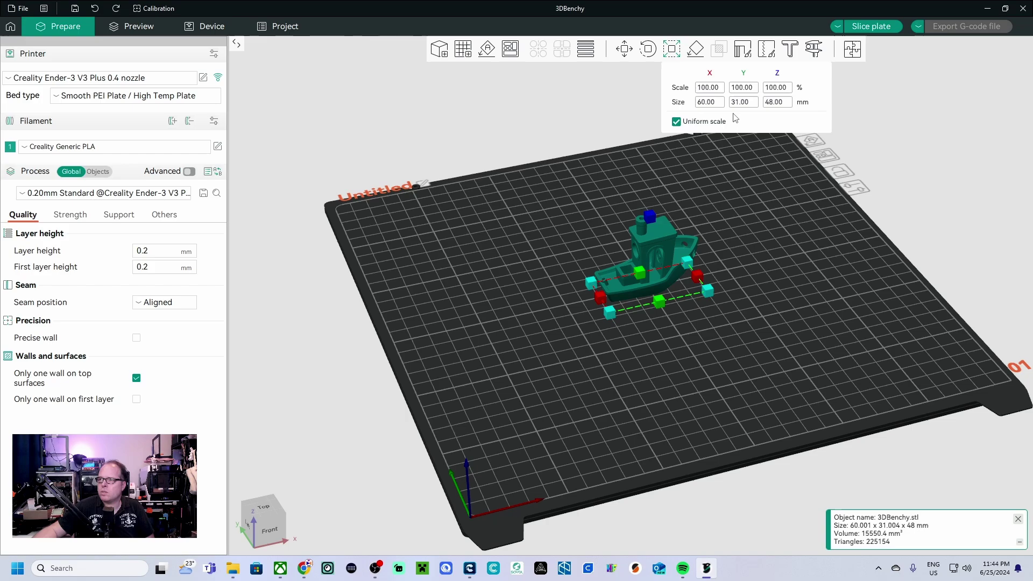
left_click(781, 91)
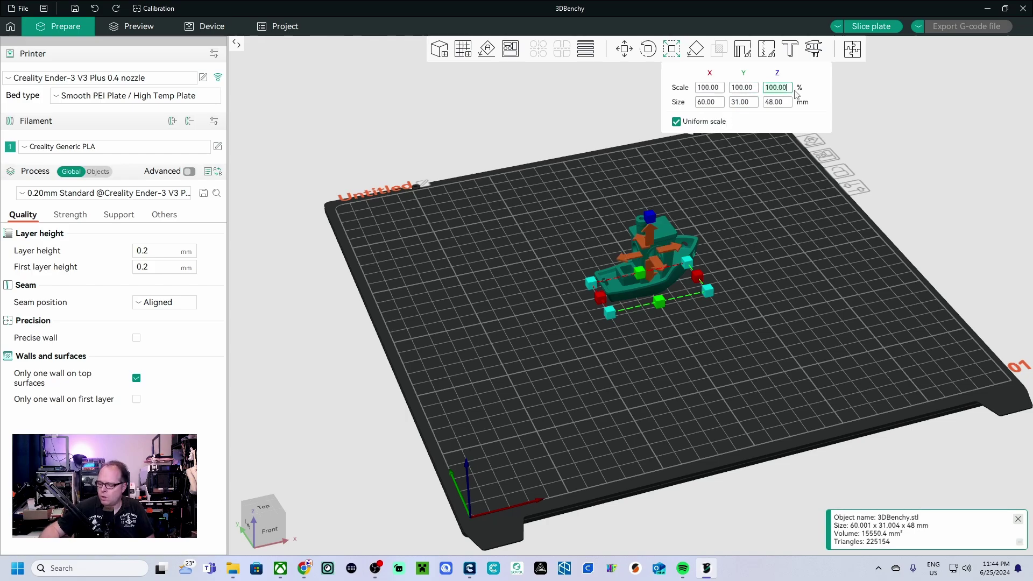
type("300")
key("Return")
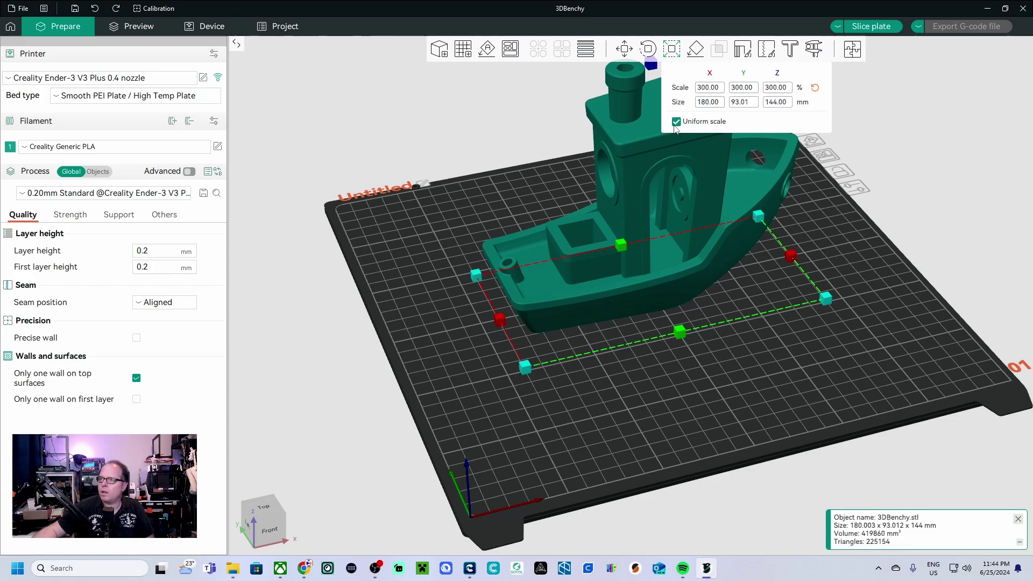
left_click(815, 88)
Turn off uniform scaling, edit the Y scale, then try Lay on Face and undo it
left_click(688, 120)
left_click(751, 87)
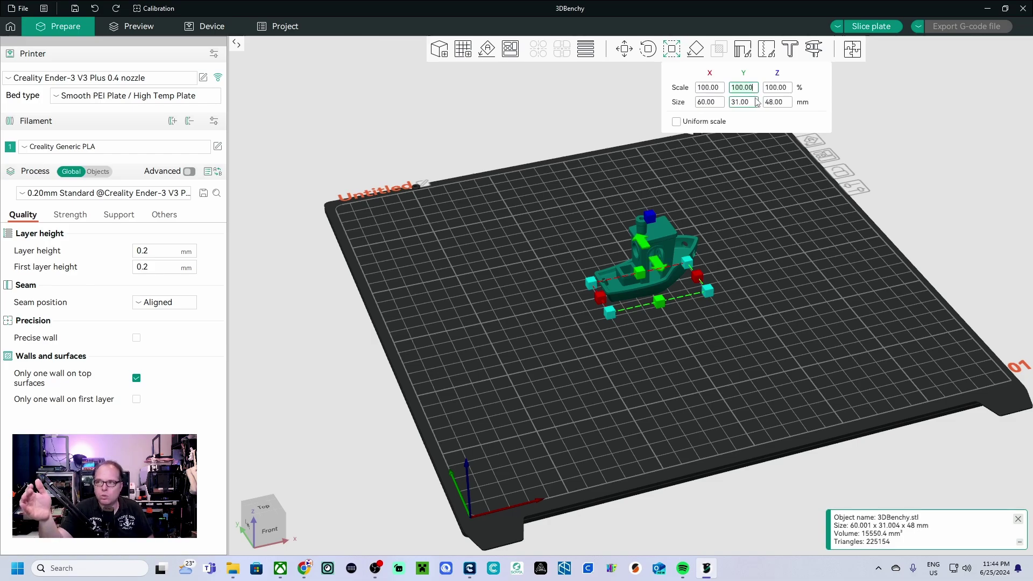
key("Return")
left_click(769, 181)
left_click(667, 234)
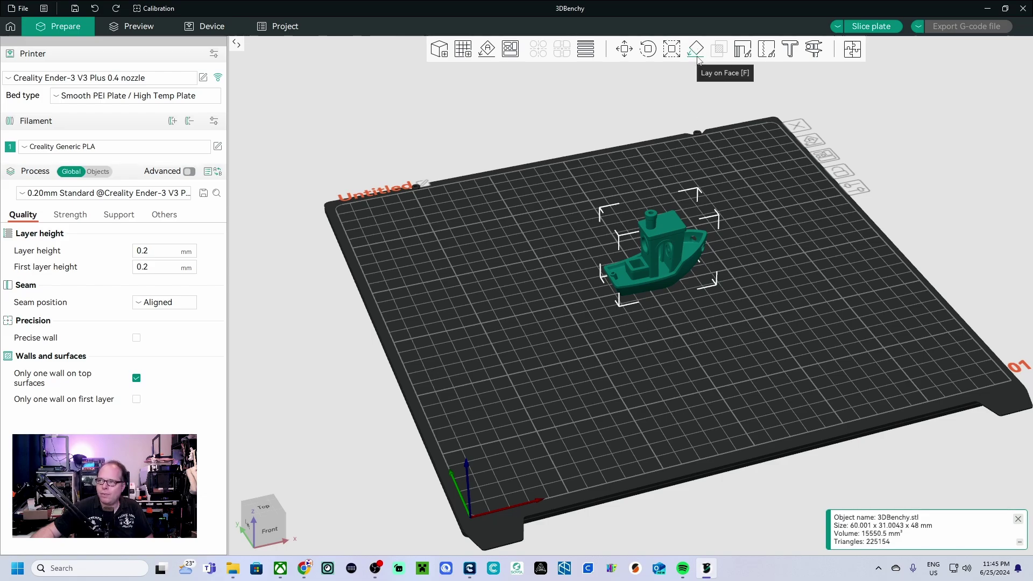
left_click(697, 55)
left_click(663, 221)
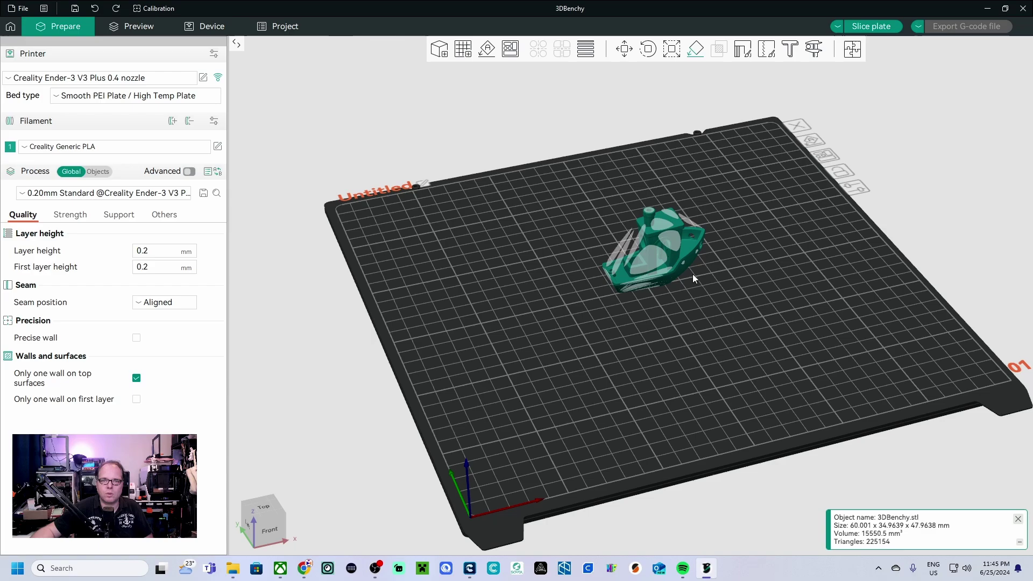
key("ctrl+z")
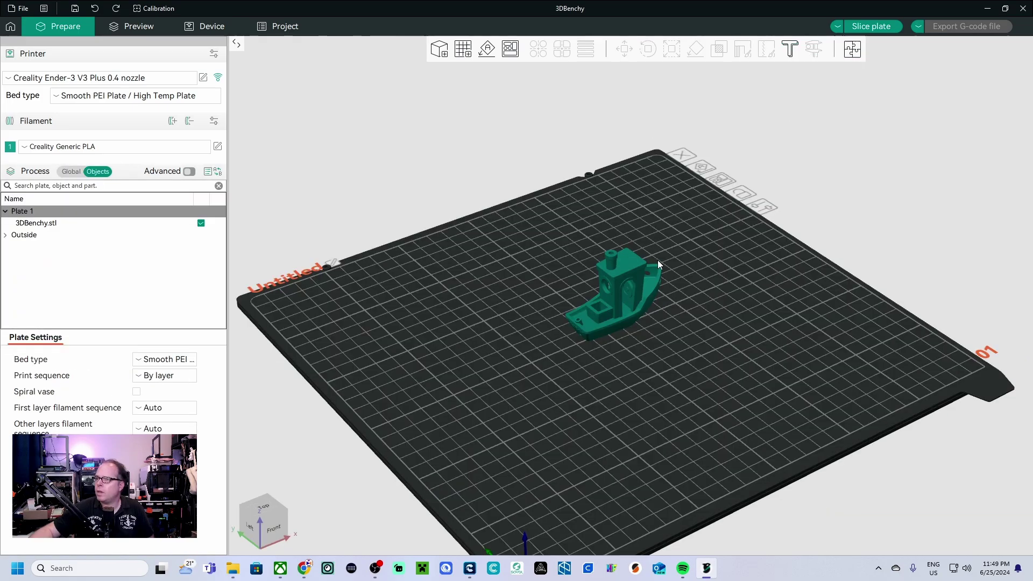
left_click(656, 265)
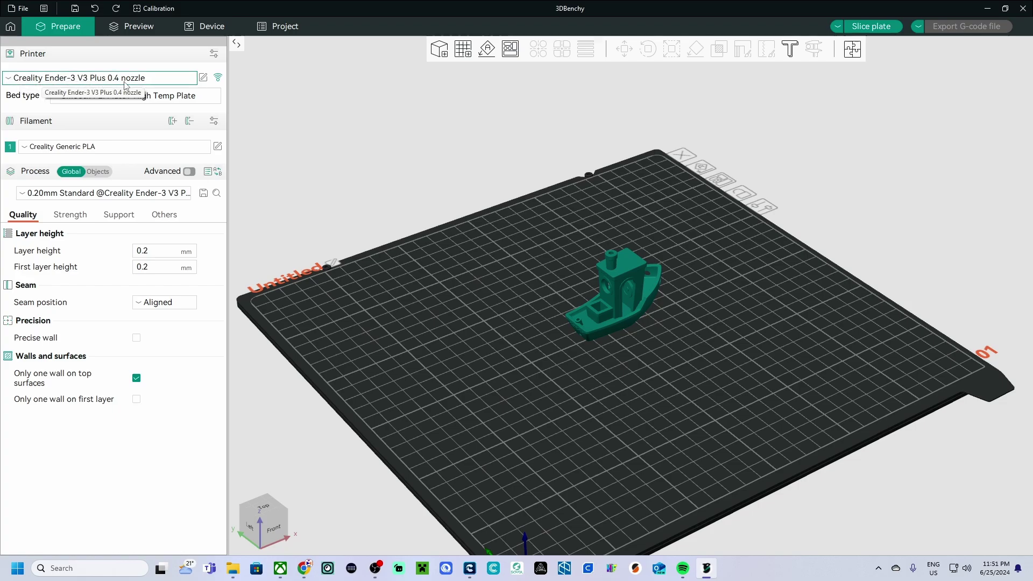
Keep Smooth PEI Plate as bed type and check the PLA preset's minimum and maximum nozzle temperatures
left_click(62, 97)
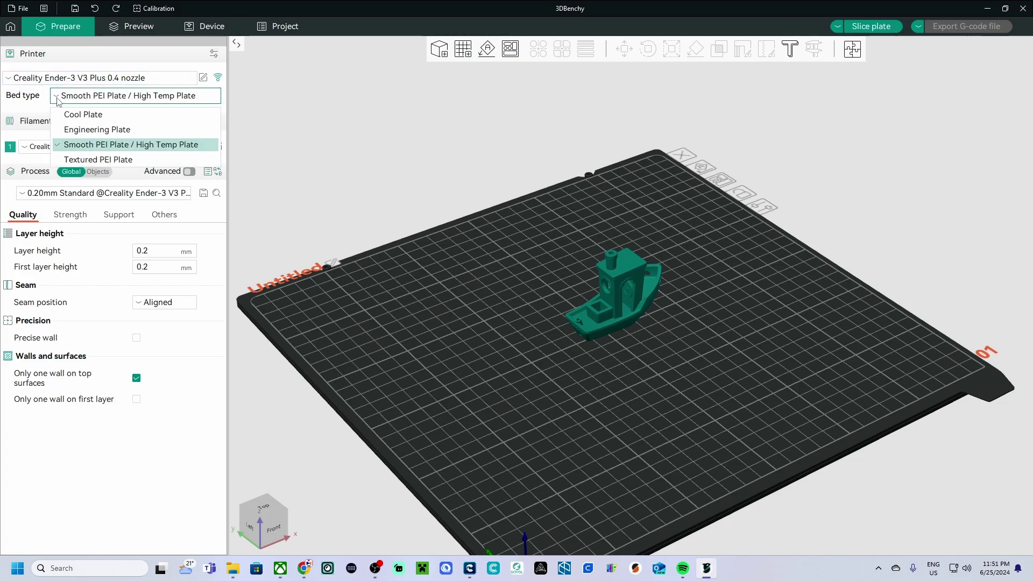
left_click(101, 150)
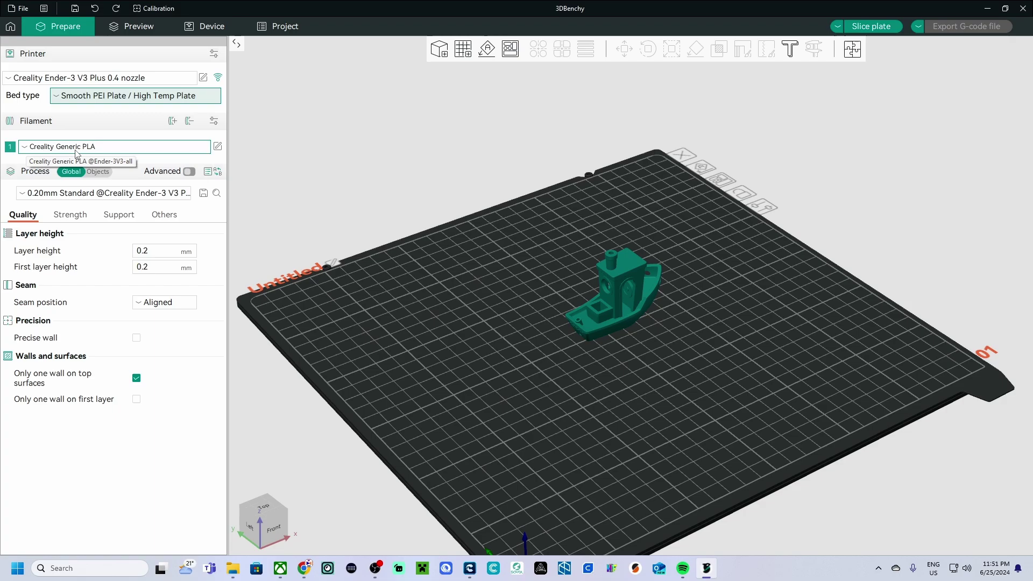
left_click(218, 149)
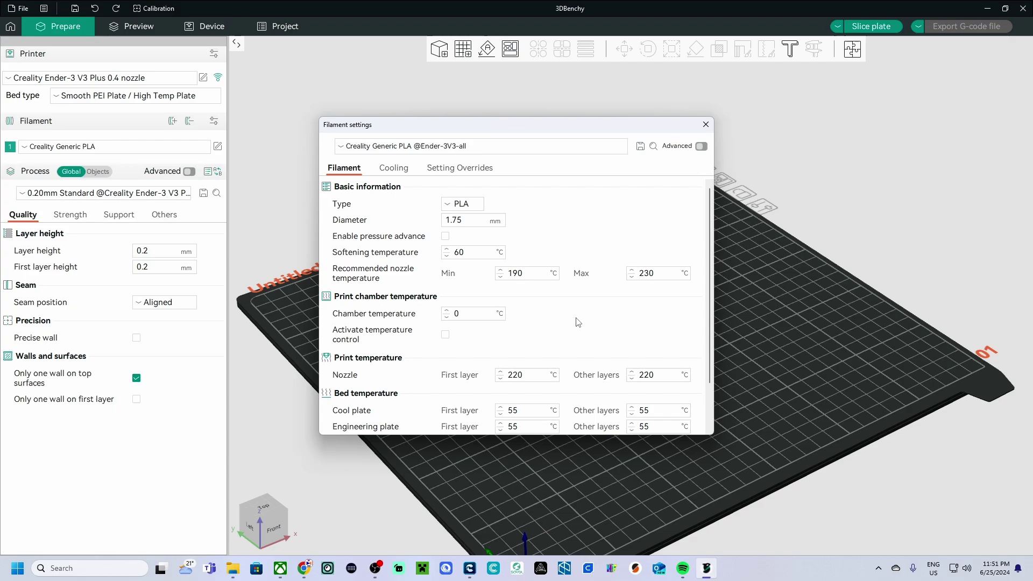
scroll(444, 275, "down", 2)
left_click(525, 218)
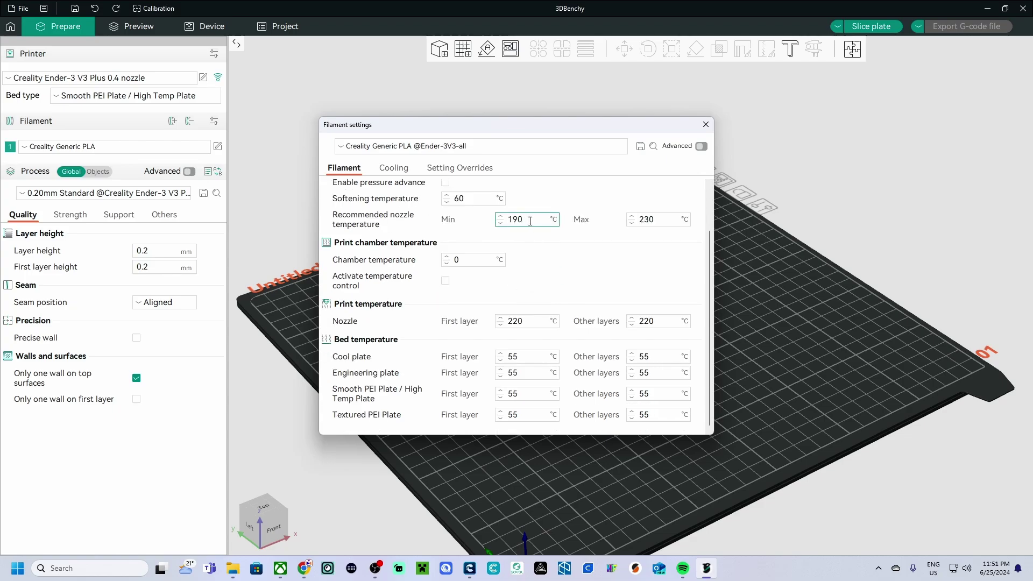
left_click(657, 221)
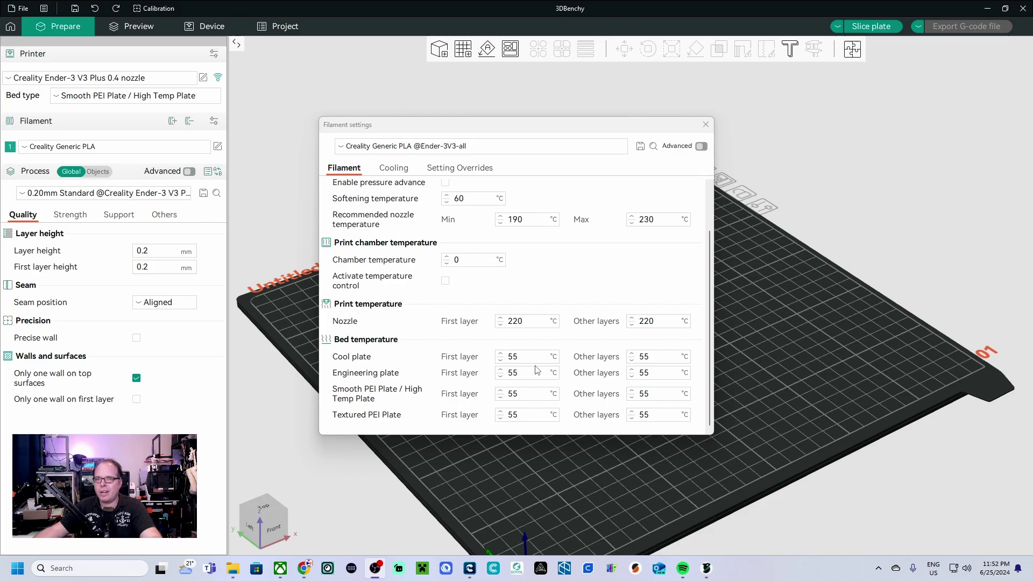
Review the filament's cooling, setting overrides and basic information pages, then close the settings
left_click(393, 168)
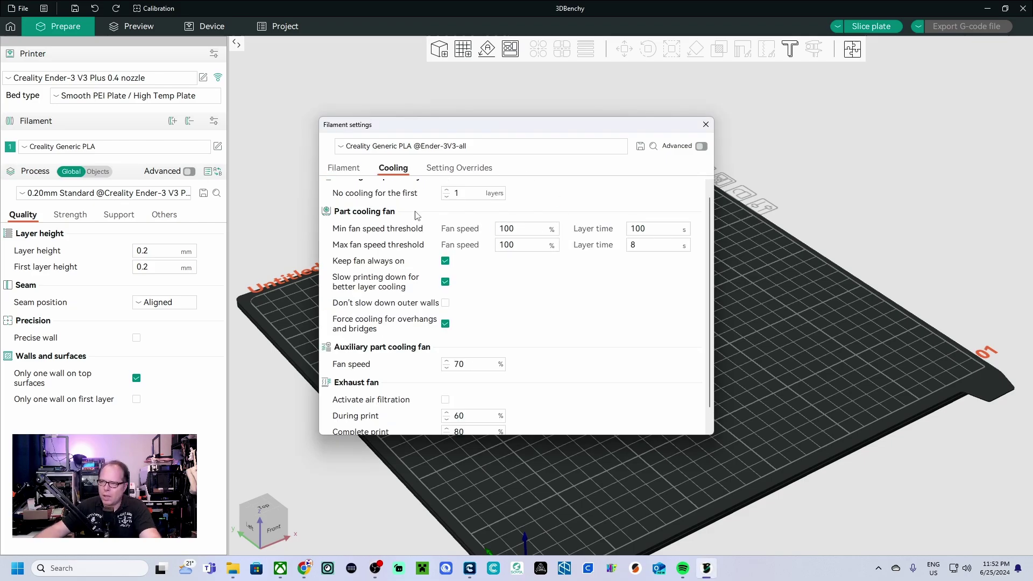
scroll(477, 177, "down", 1)
left_click(476, 169)
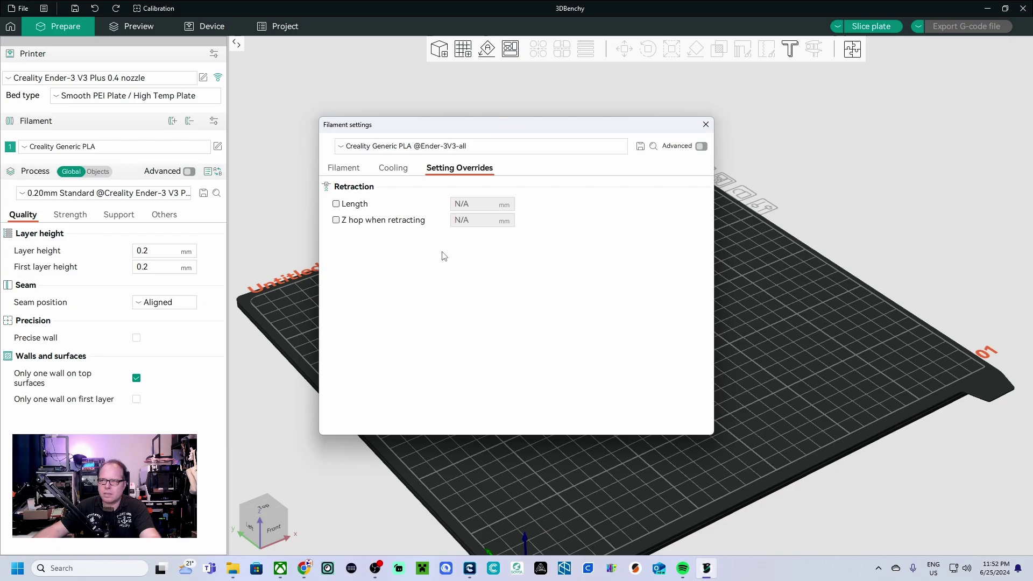
left_click(343, 169)
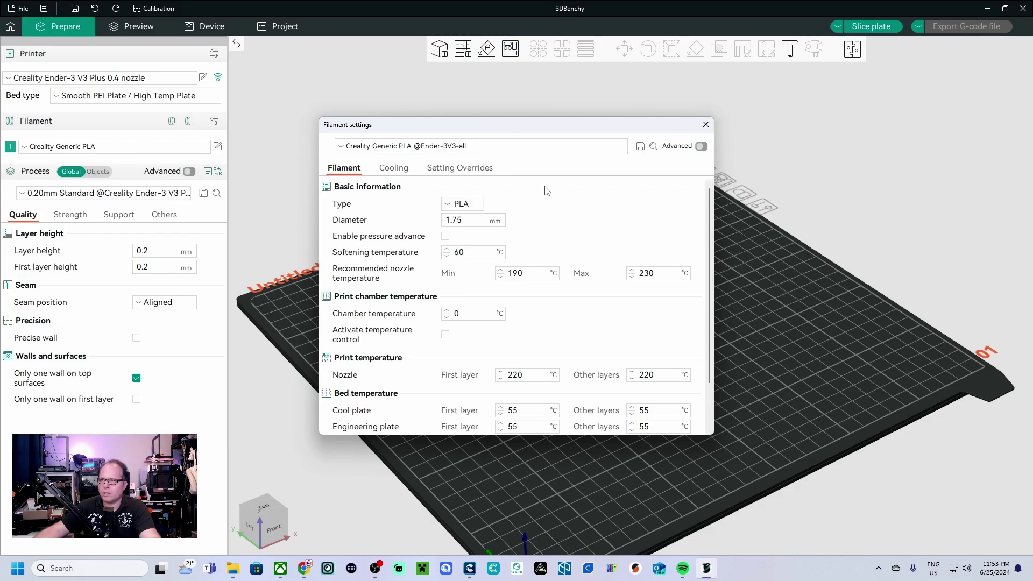
key("Escape")
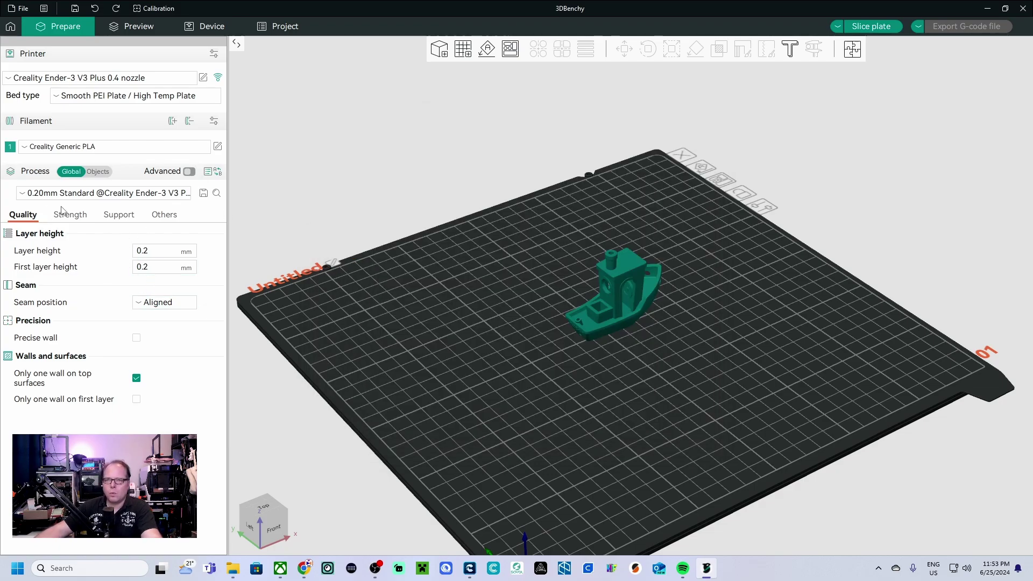
left_click(25, 194)
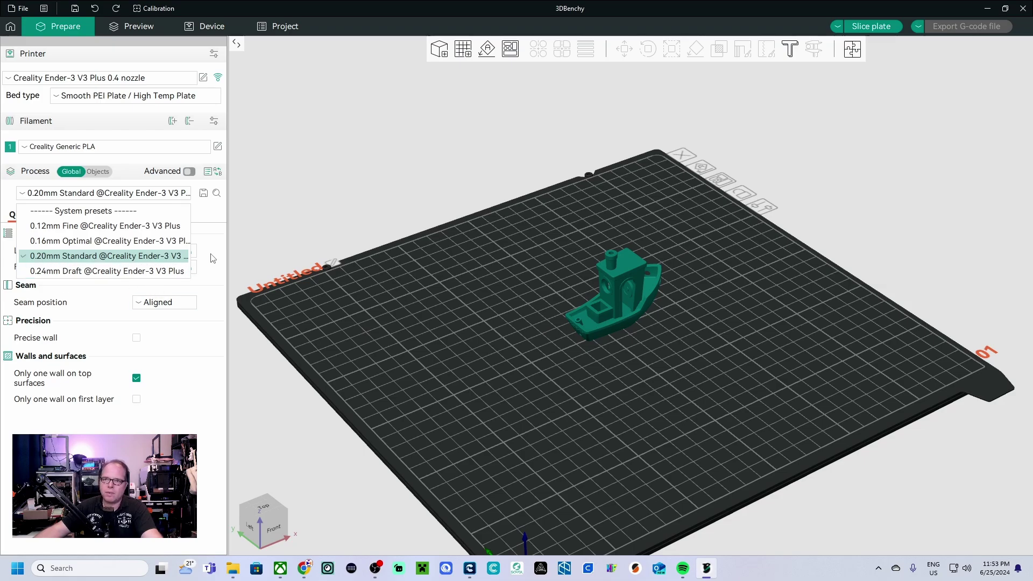
left_click(213, 222)
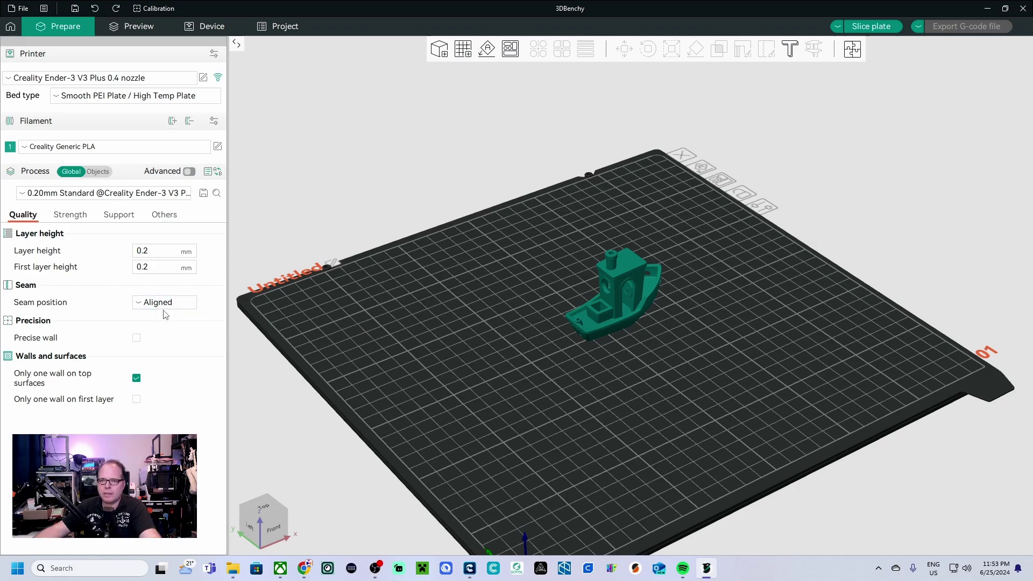
left_click(142, 300)
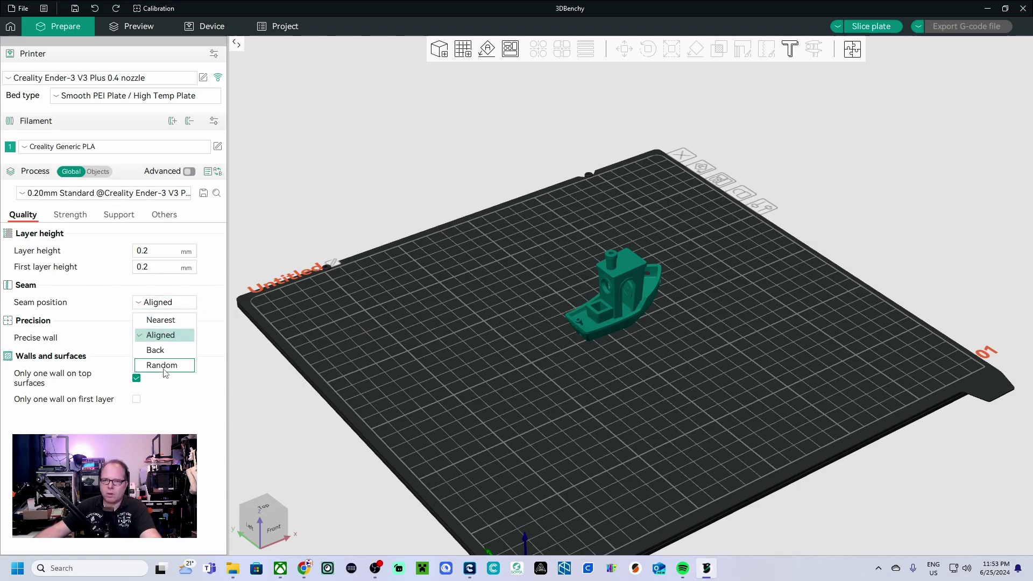
left_click(131, 294)
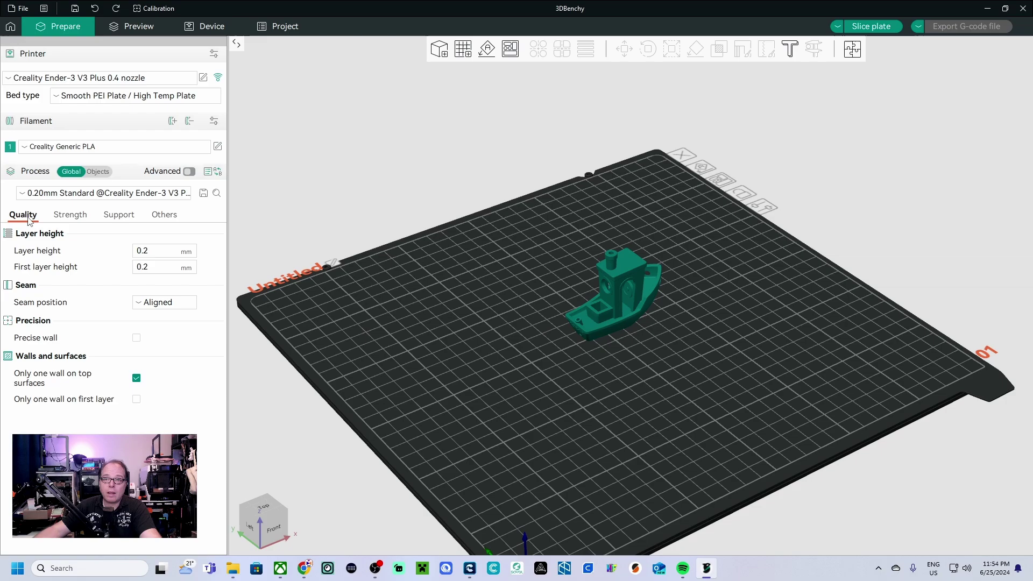
Review the Strength top surface pattern without changing it, then bring up the Support settings
left_click(75, 216)
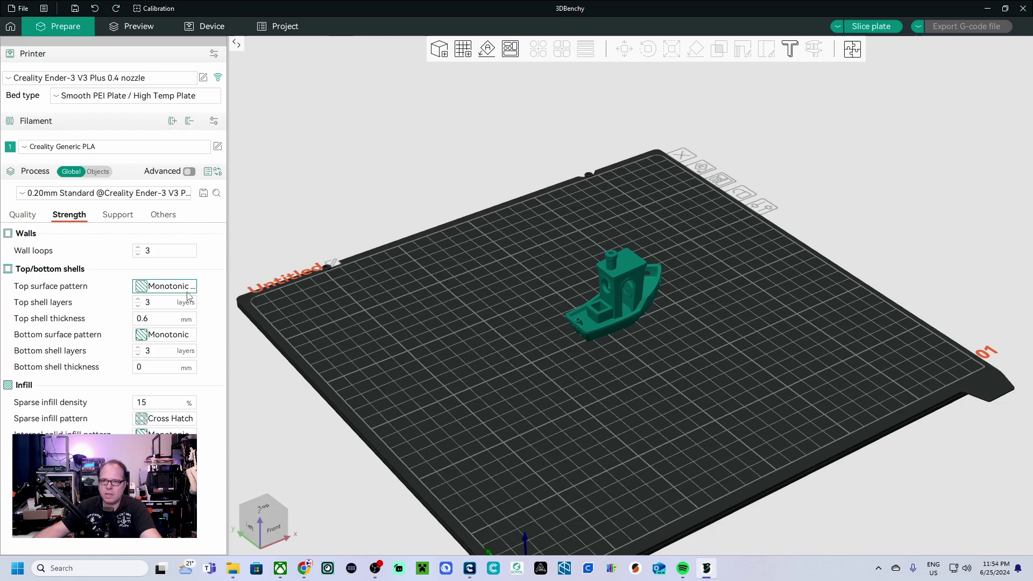
left_click(164, 286)
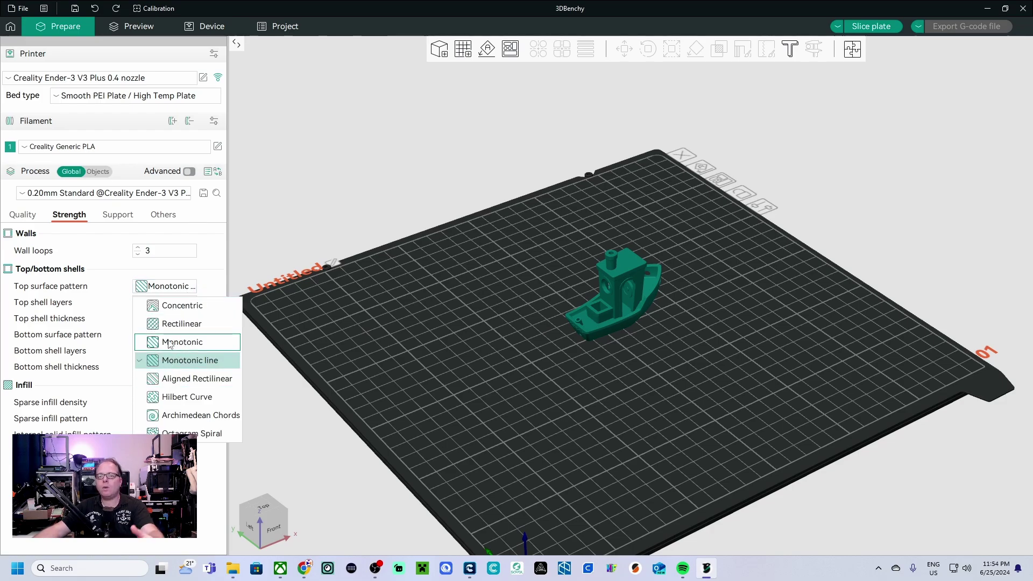
left_click(156, 402)
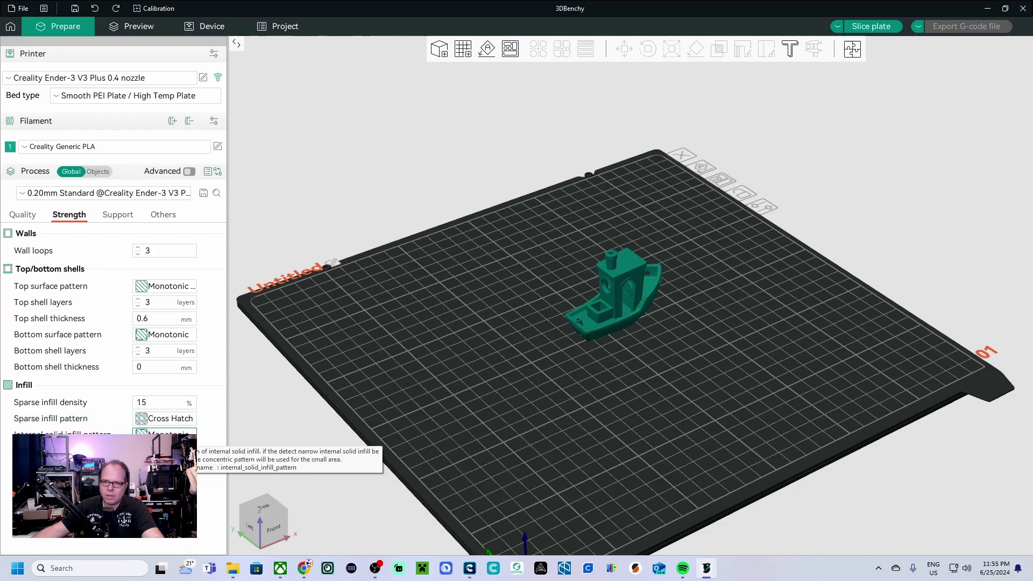
left_click(117, 215)
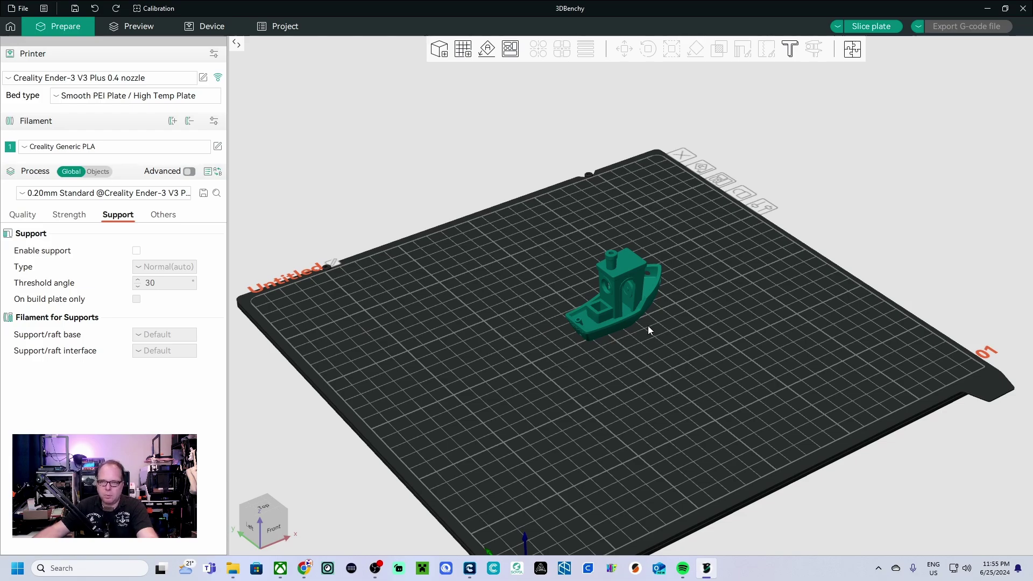
Keep support disabled and raise the skirt loops from 0 to 2 in the Others settings
left_click(136, 251)
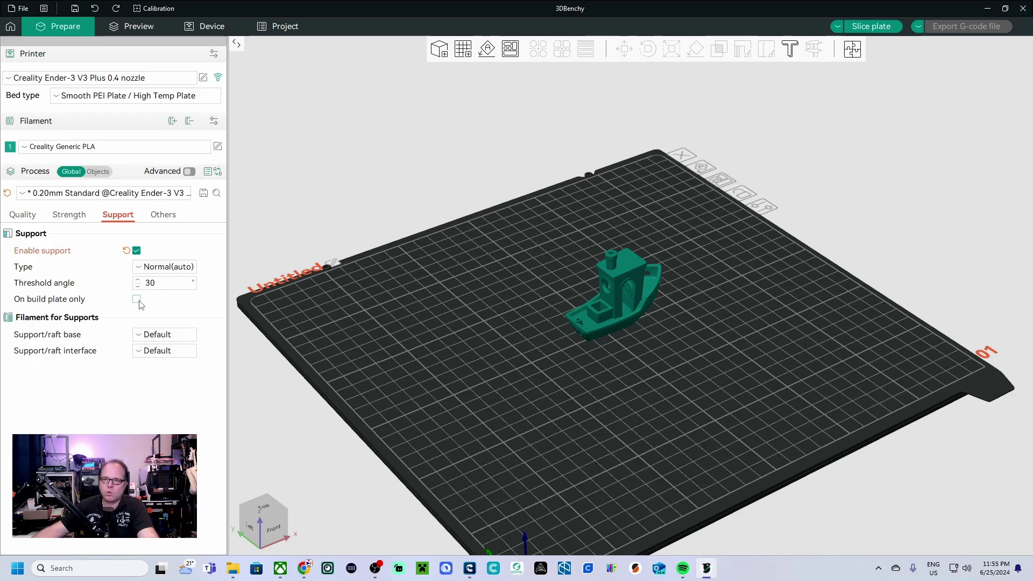
left_click(136, 251)
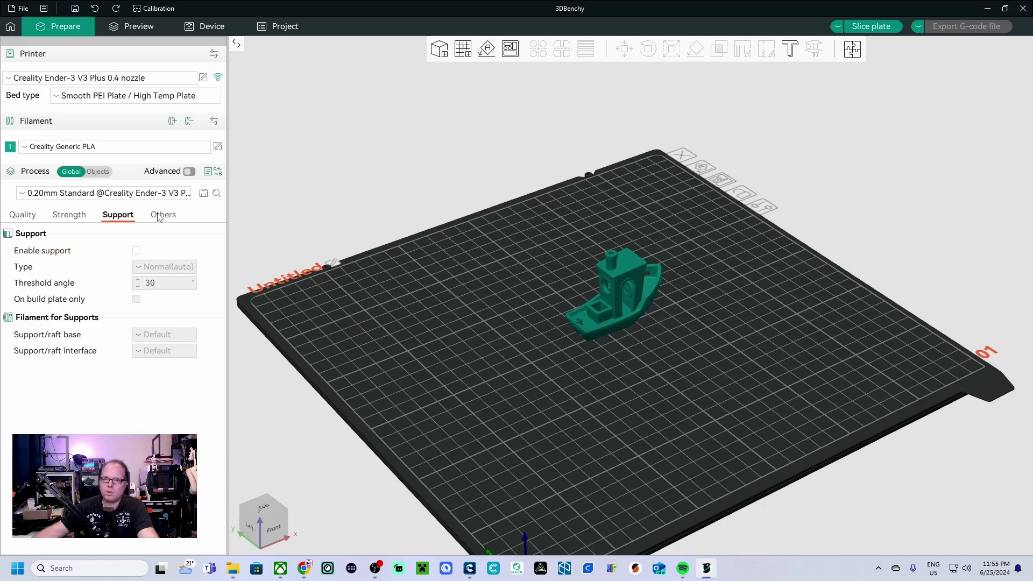
left_click(162, 216)
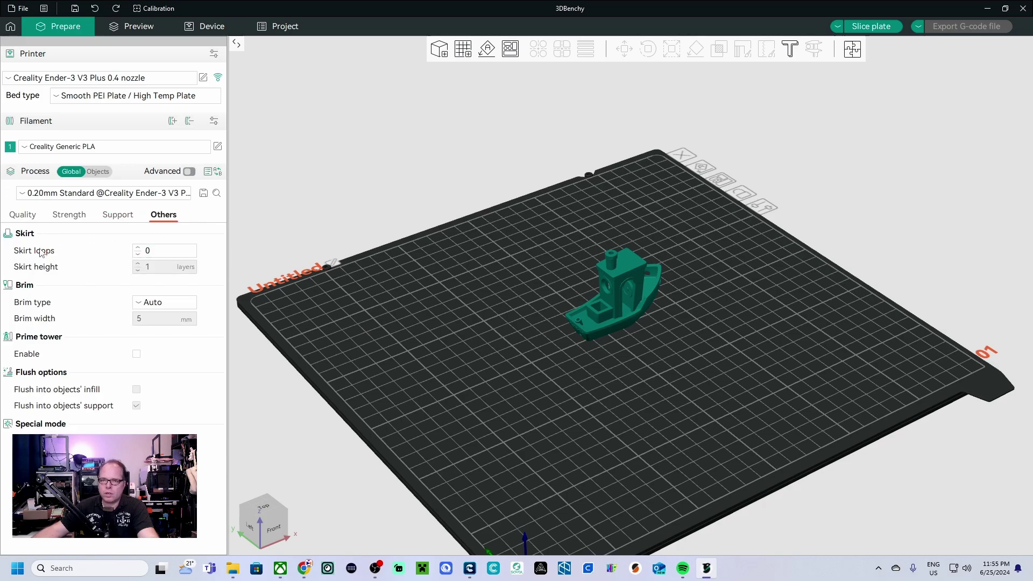
left_click(138, 248)
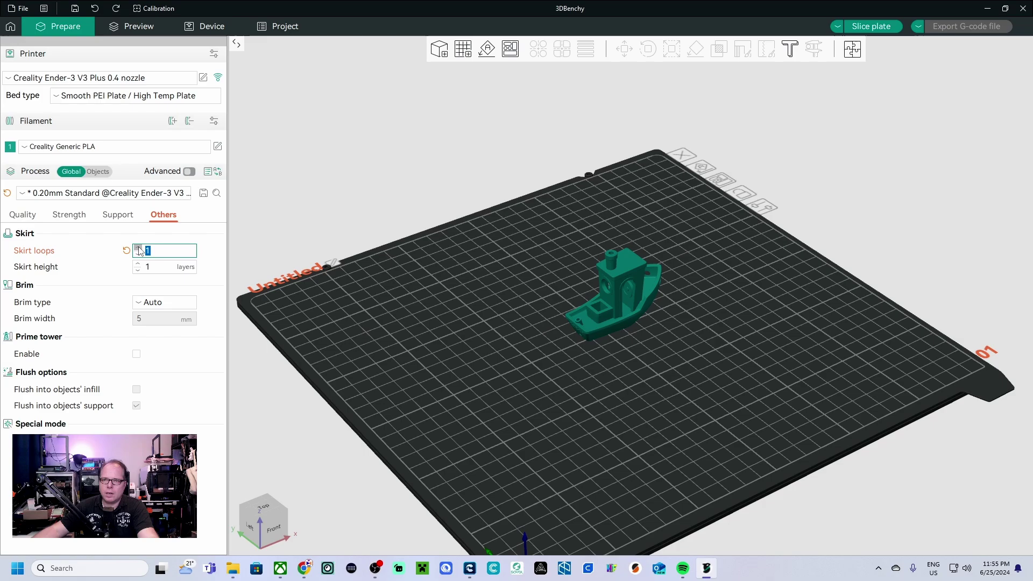
left_click(138, 248)
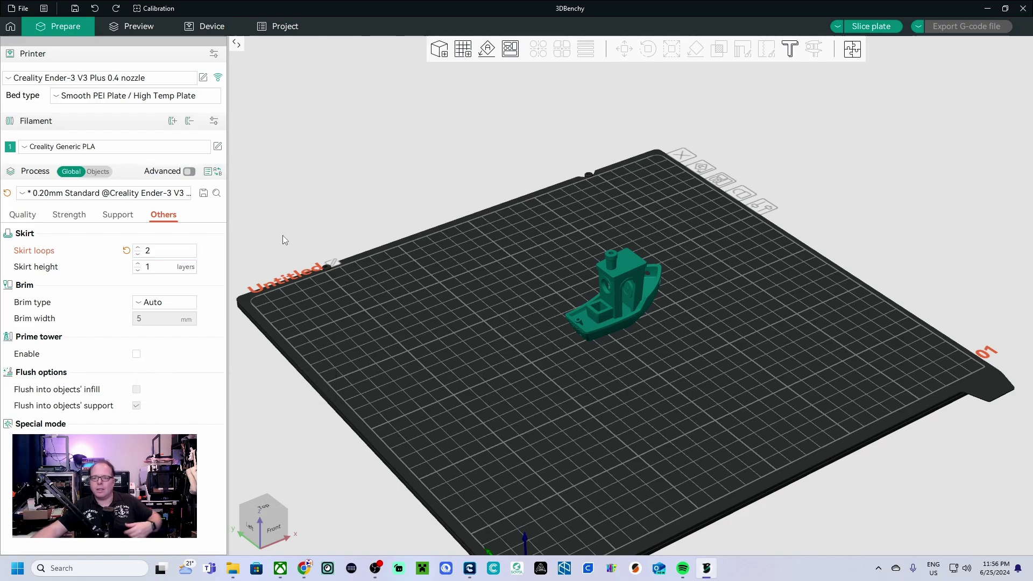
Slice the Benchy plate (about 41 min, 11.75 g) and export G-code to Desktop's ENDER 3 V3 PLUS folder
left_click(865, 33)
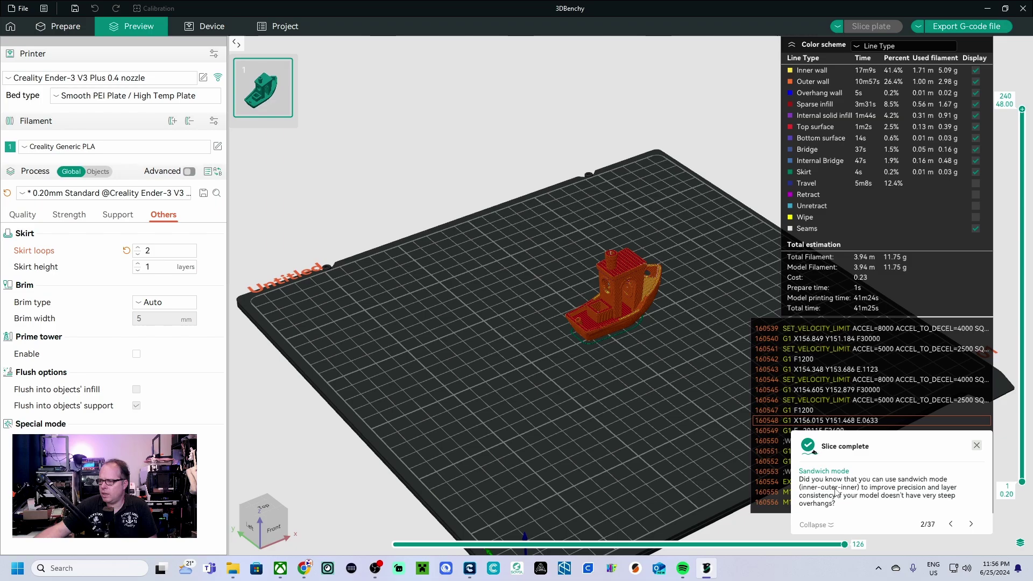
left_click(970, 31)
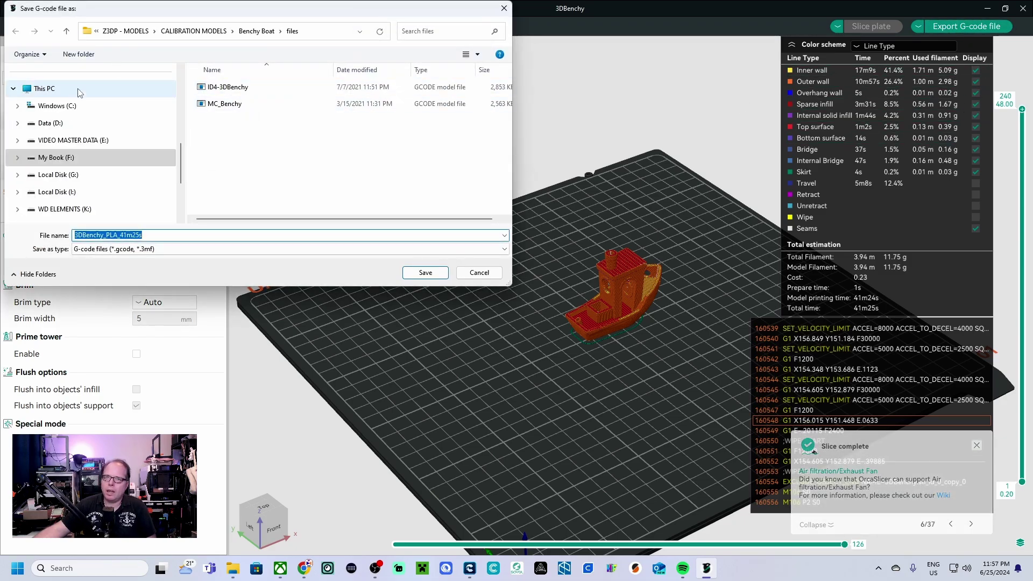
scroll(62, 106, "up", 5)
left_click(168, 144)
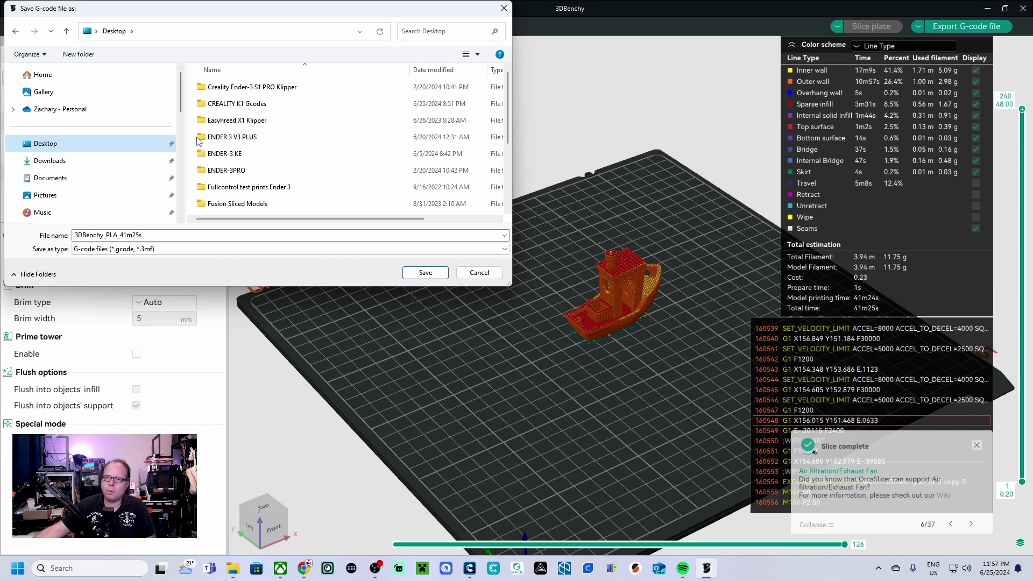
double_click(248, 138)
key("Return")
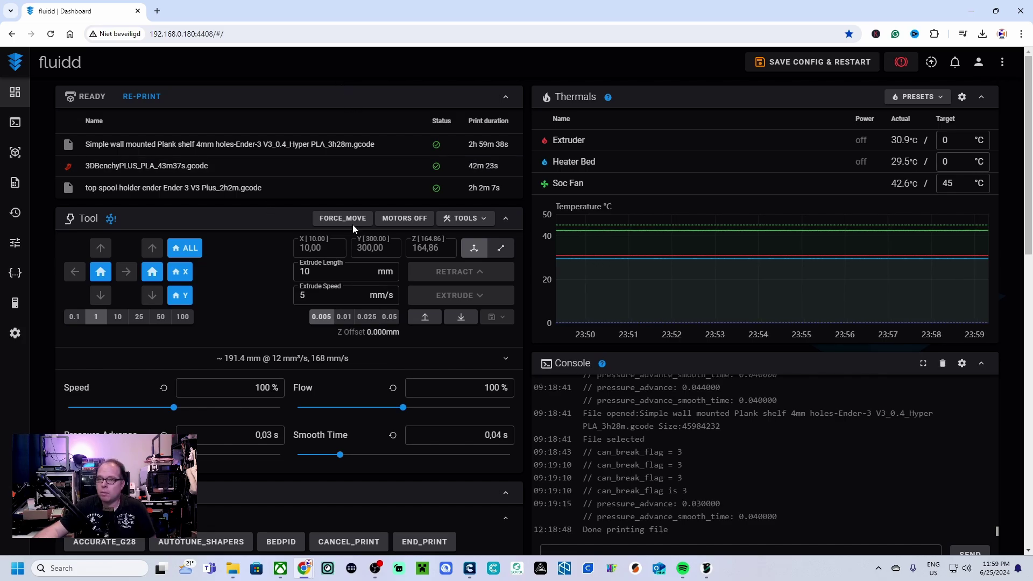
Upload the exported 3DBenchy G-code file to Fluidd's Jobs list
scroll(423, 194, "down", 3)
scroll(426, 205, "down", 4)
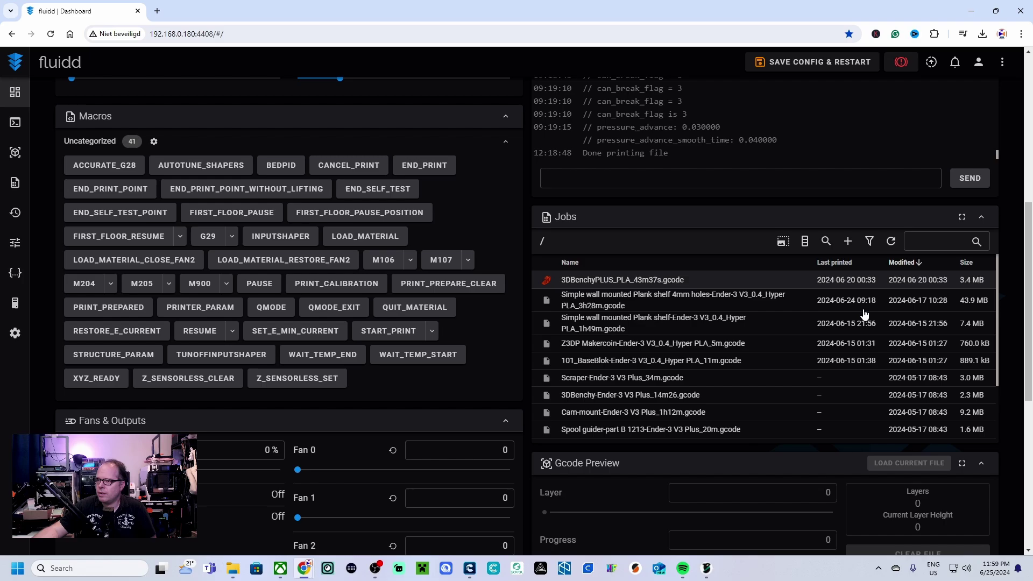
left_click(849, 243)
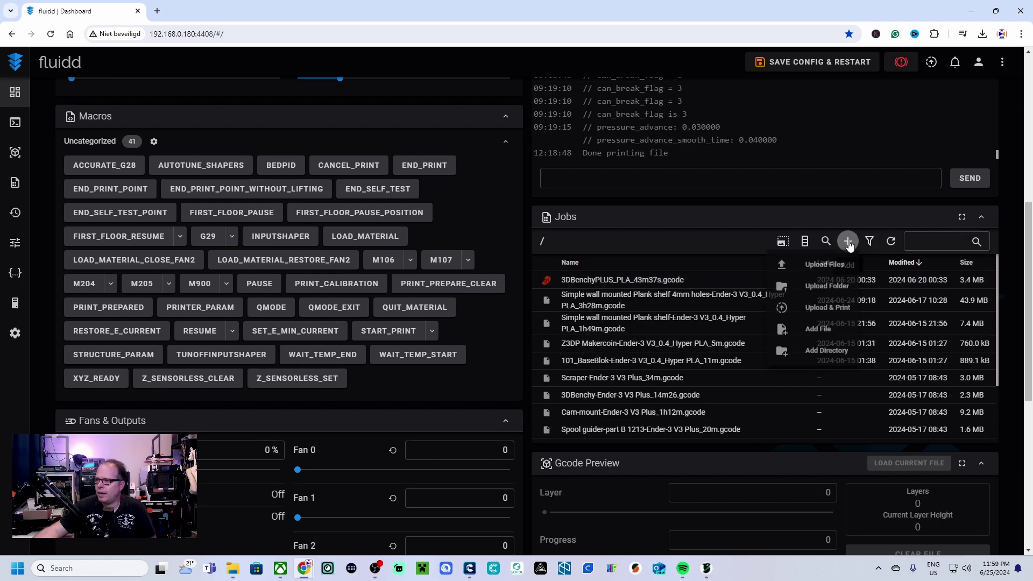
left_click(807, 263)
double_click(463, 303)
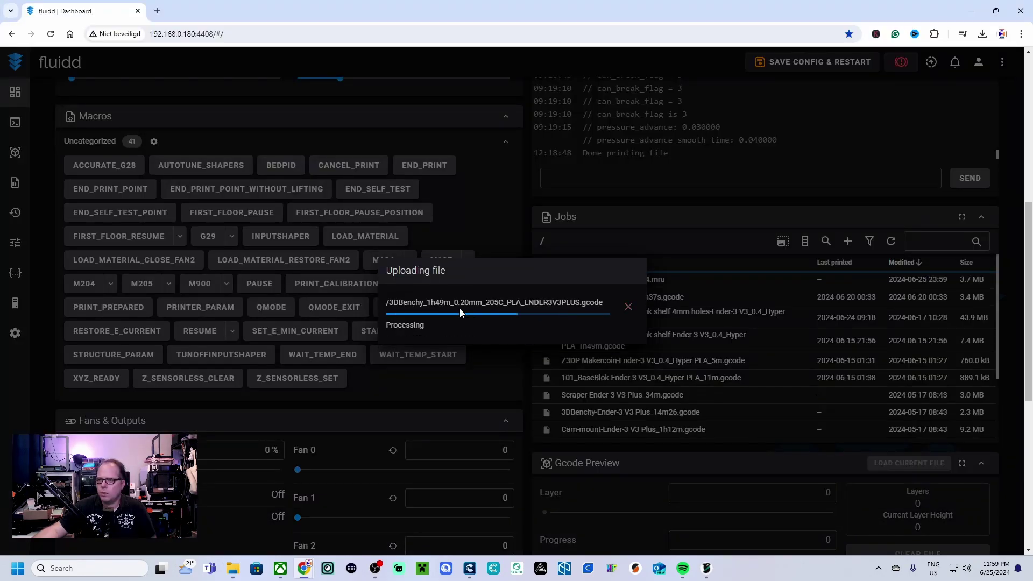
Start printing 3DBenchy_1h49m_0.20mm_205C_PLA_ENDER3V3PLUS.gcode from the Jobs list
right_click(633, 281)
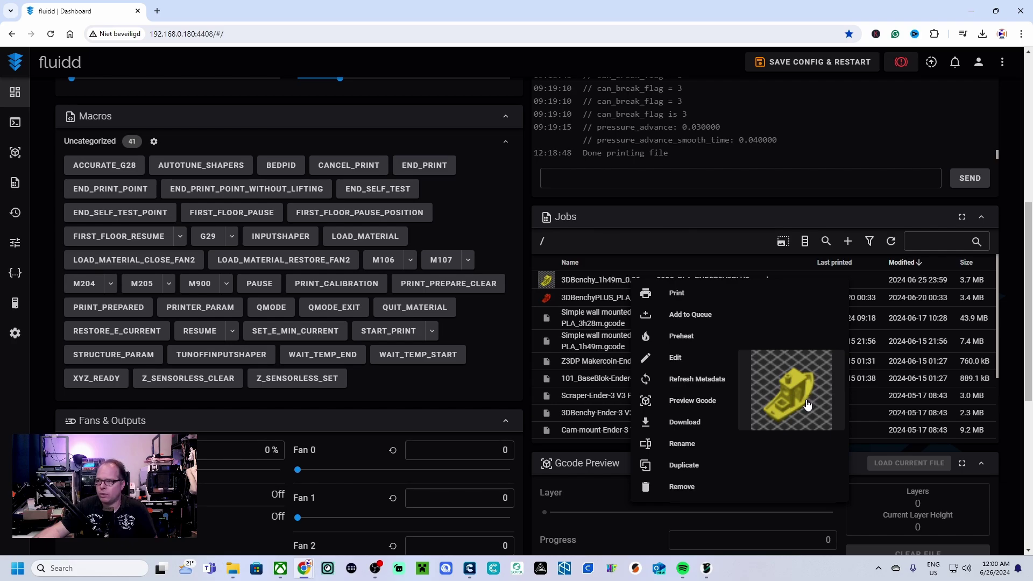
left_click(684, 294)
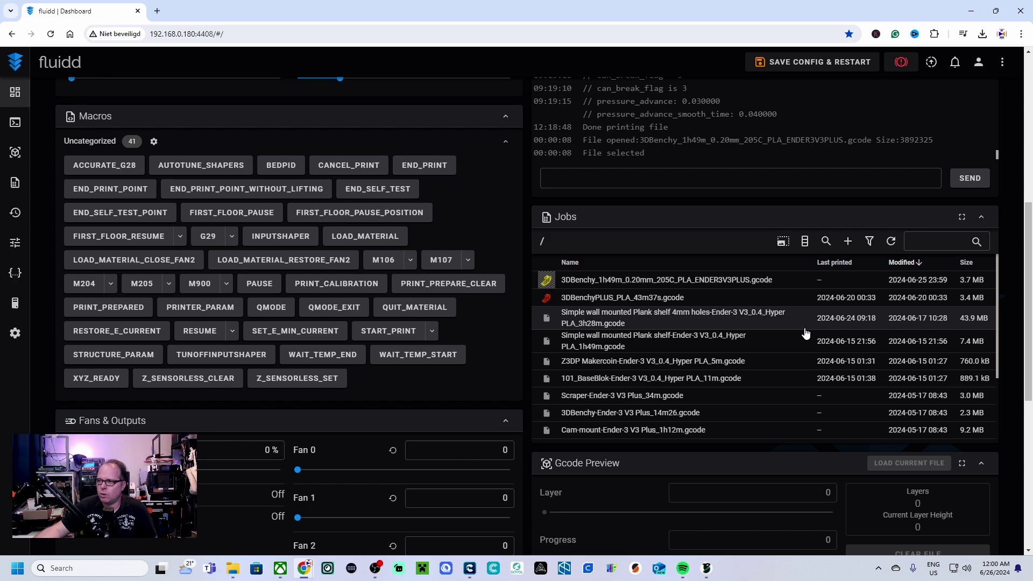
scroll(573, 323, "up", 5)
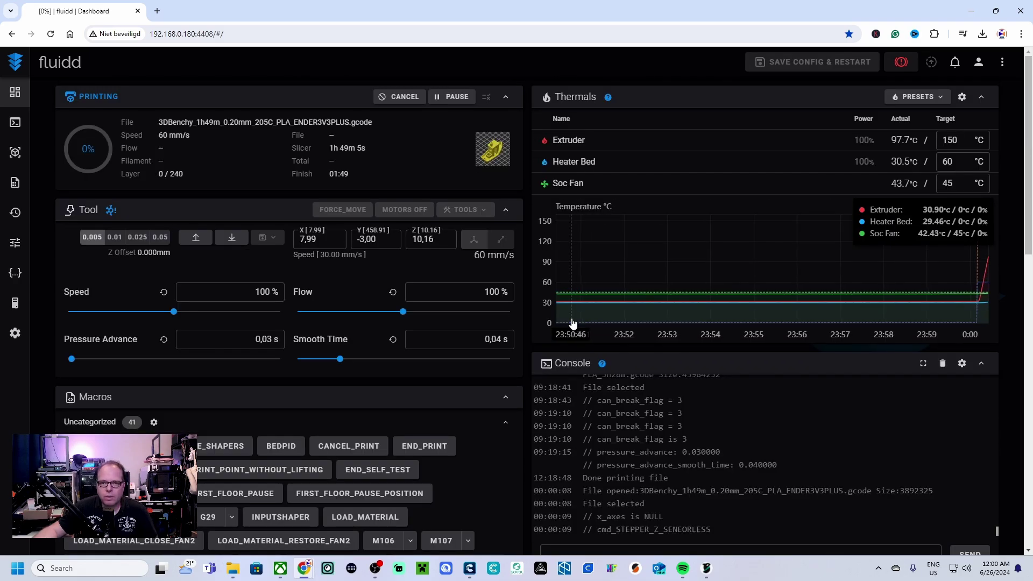